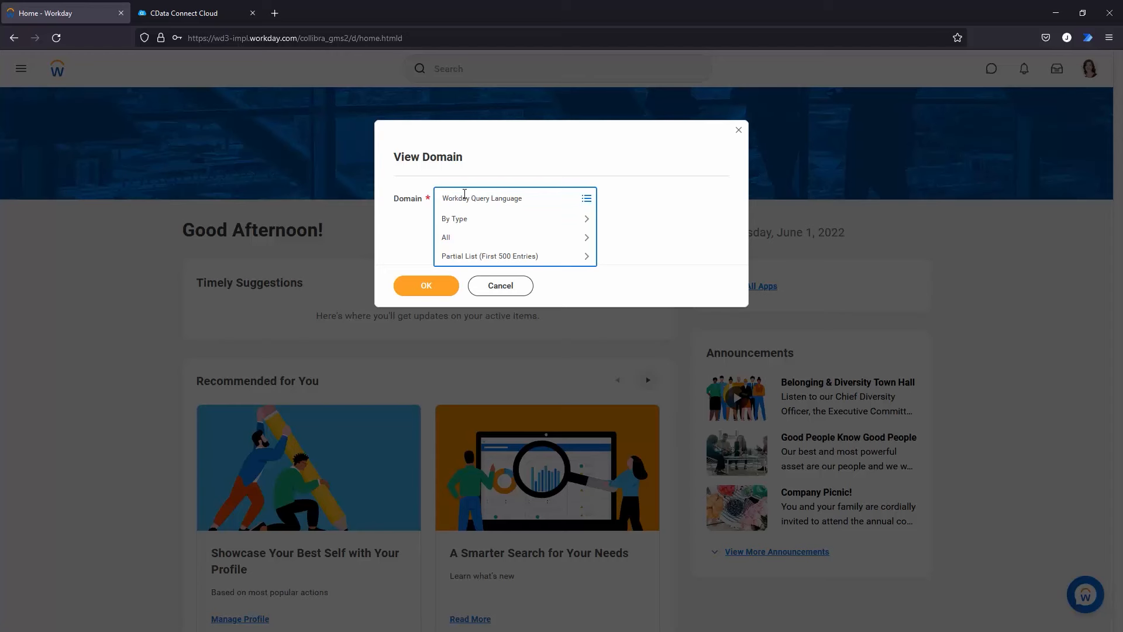
Step: Choose the Workday Query Language domain and display its details
key("Return")
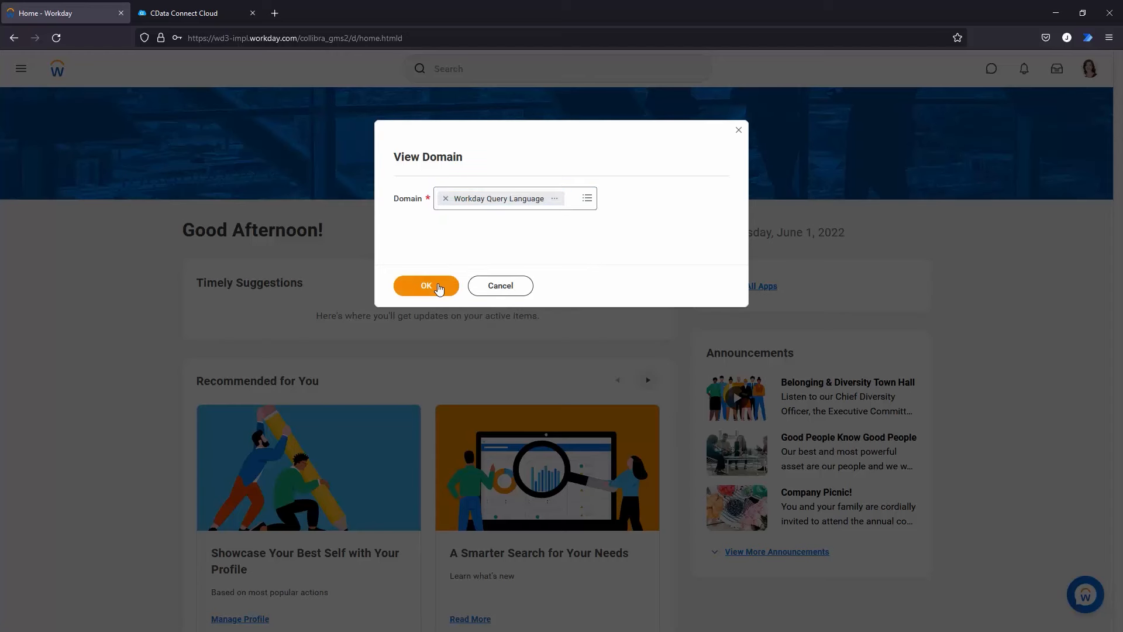
left_click(438, 288)
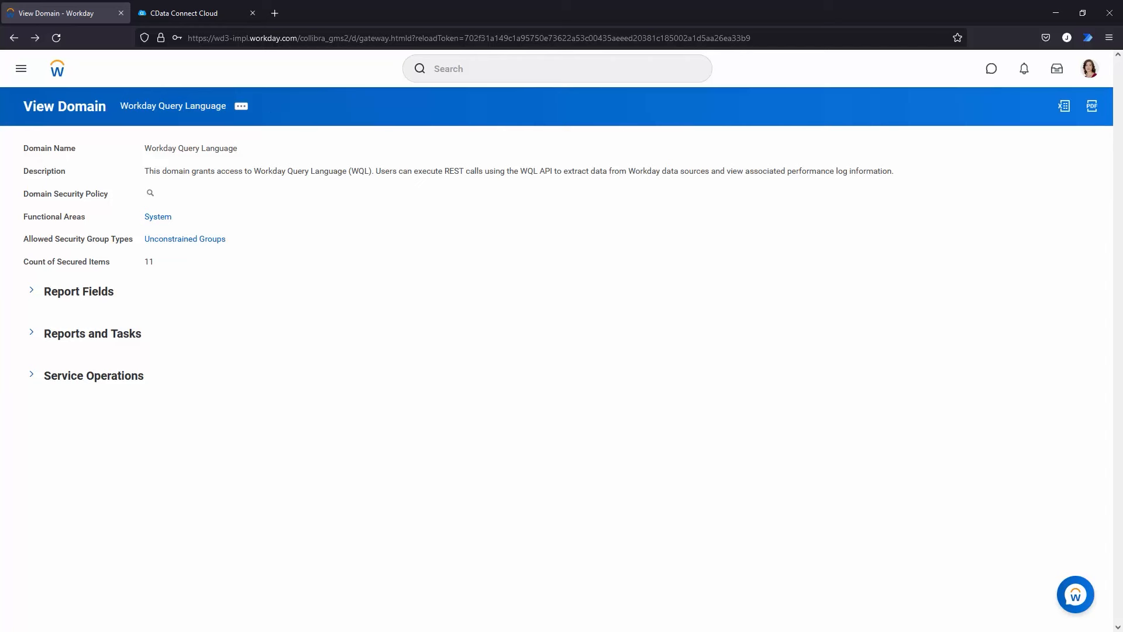
Step: Search for the Register API Client task and open it
left_click(495, 68)
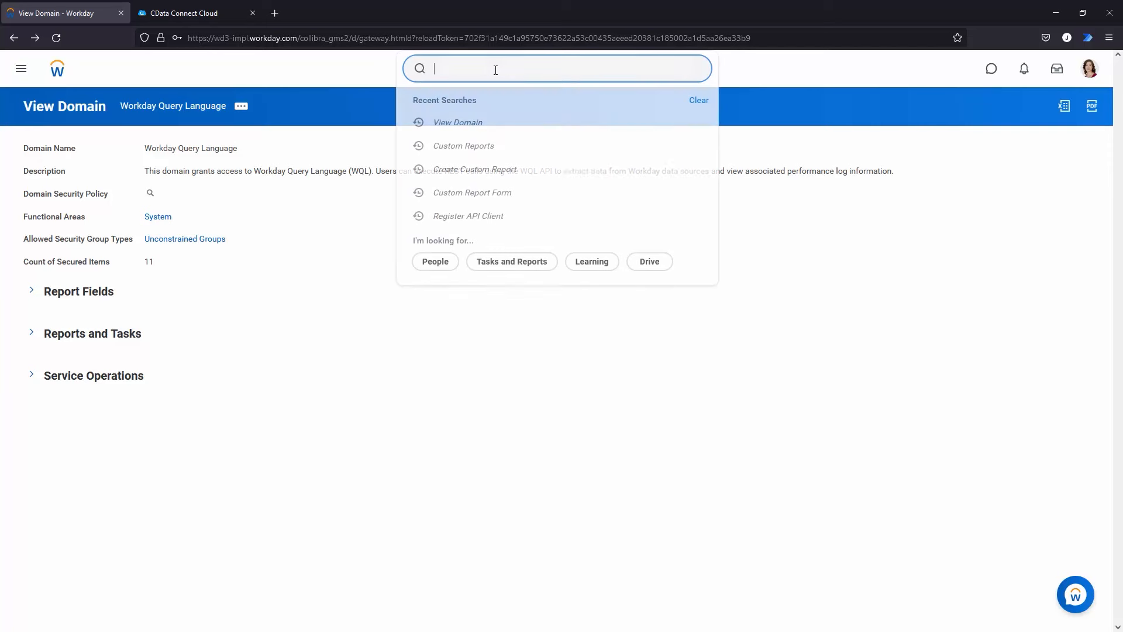
type("Re")
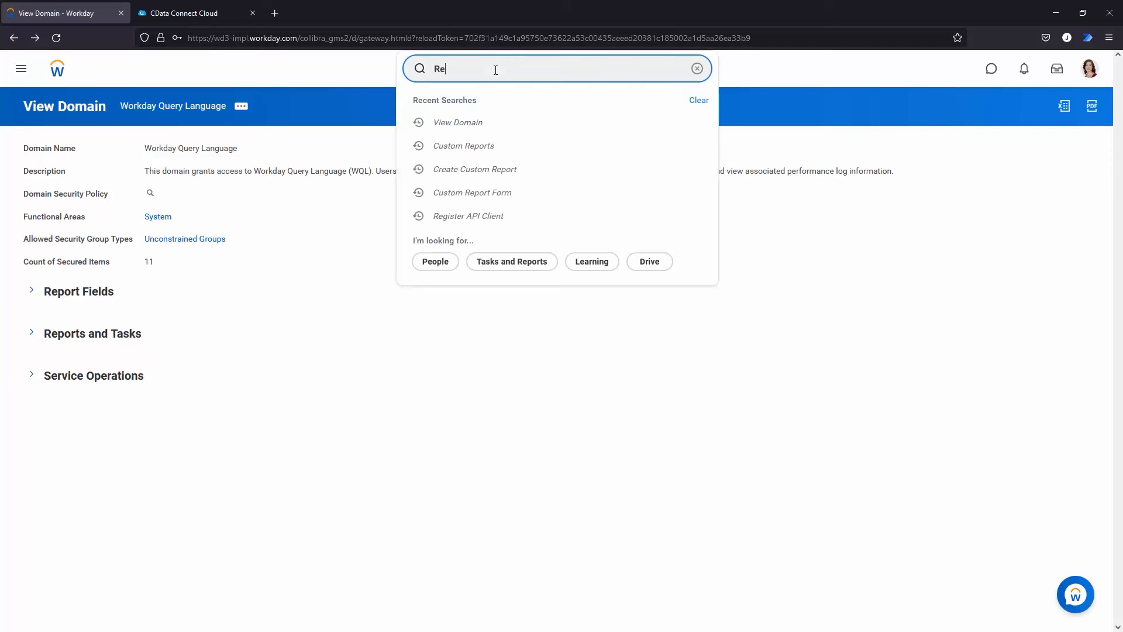
type("gister API Client")
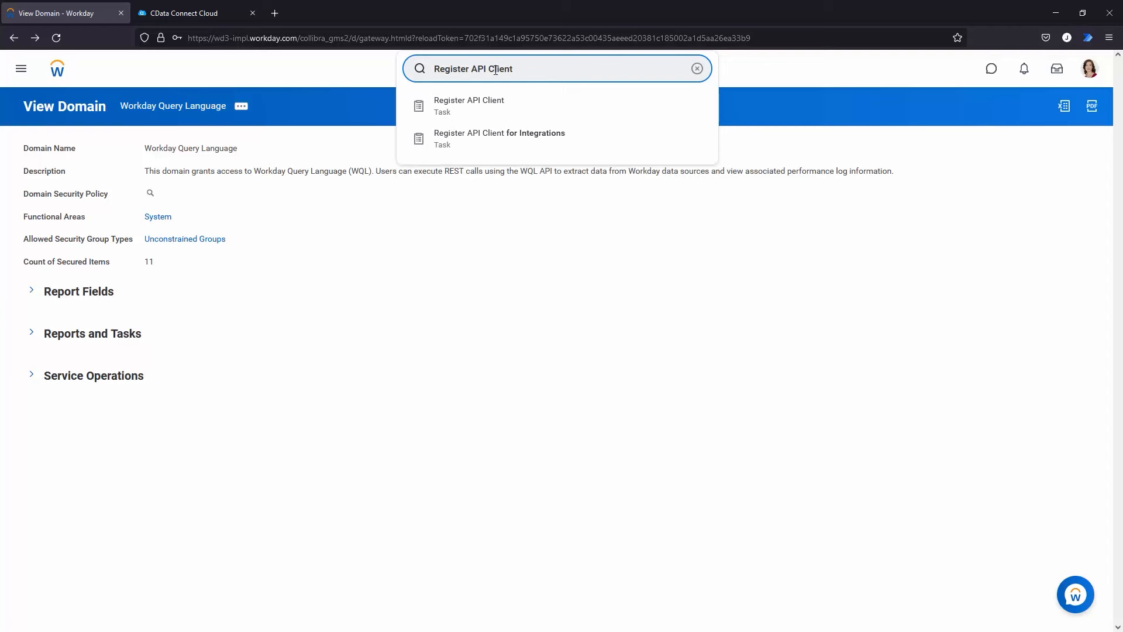
left_click(488, 110)
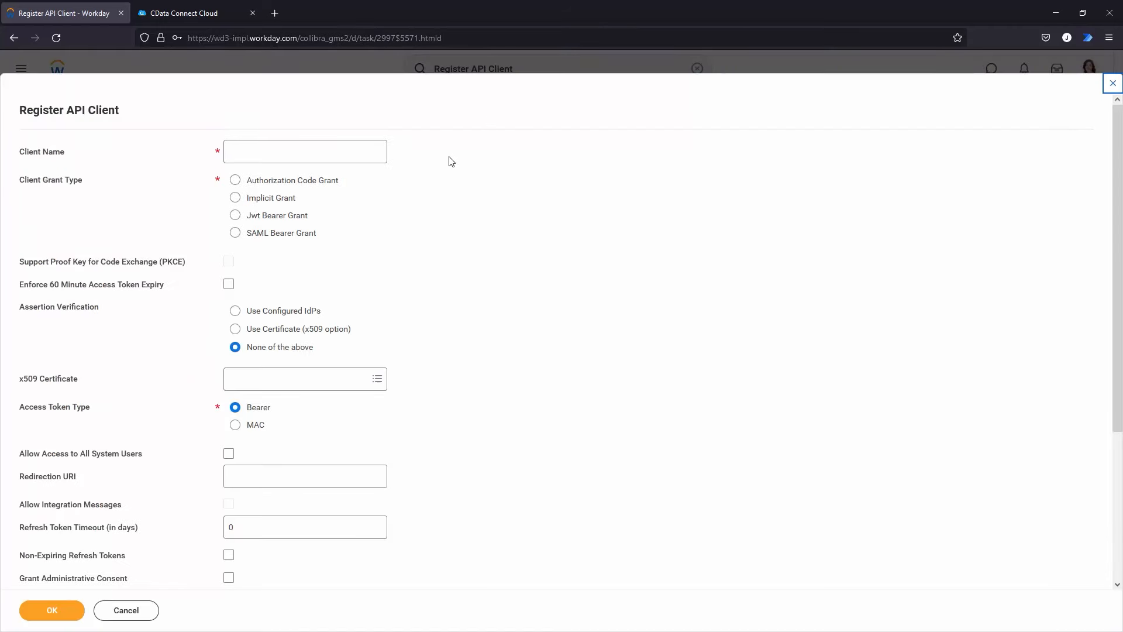
left_click(317, 146)
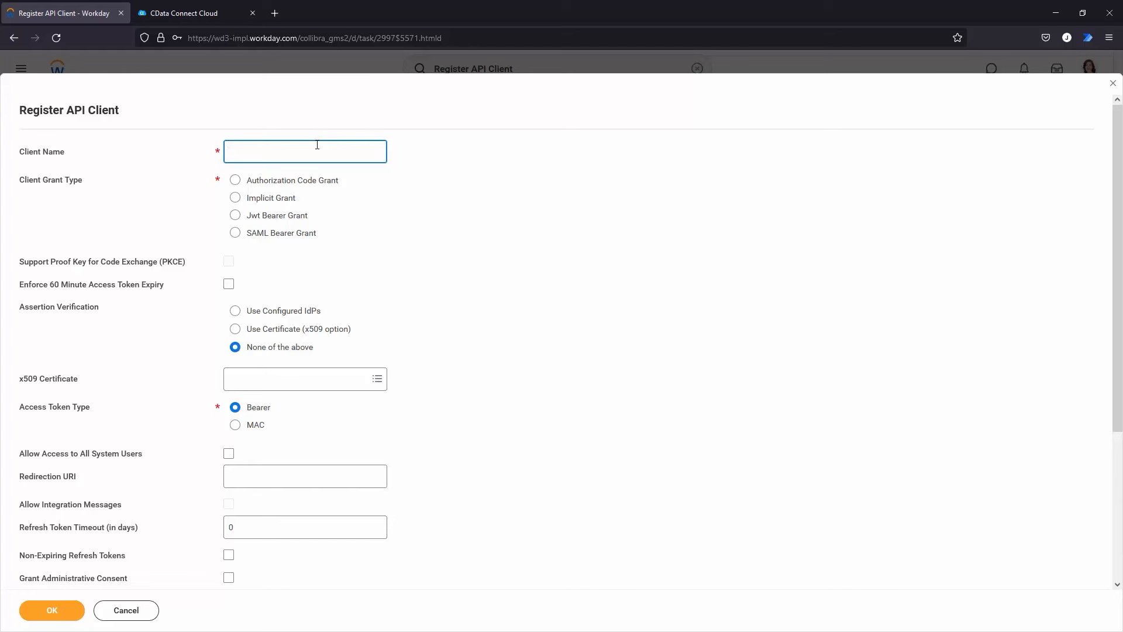
type("MyOAuthApp")
left_click(260, 182)
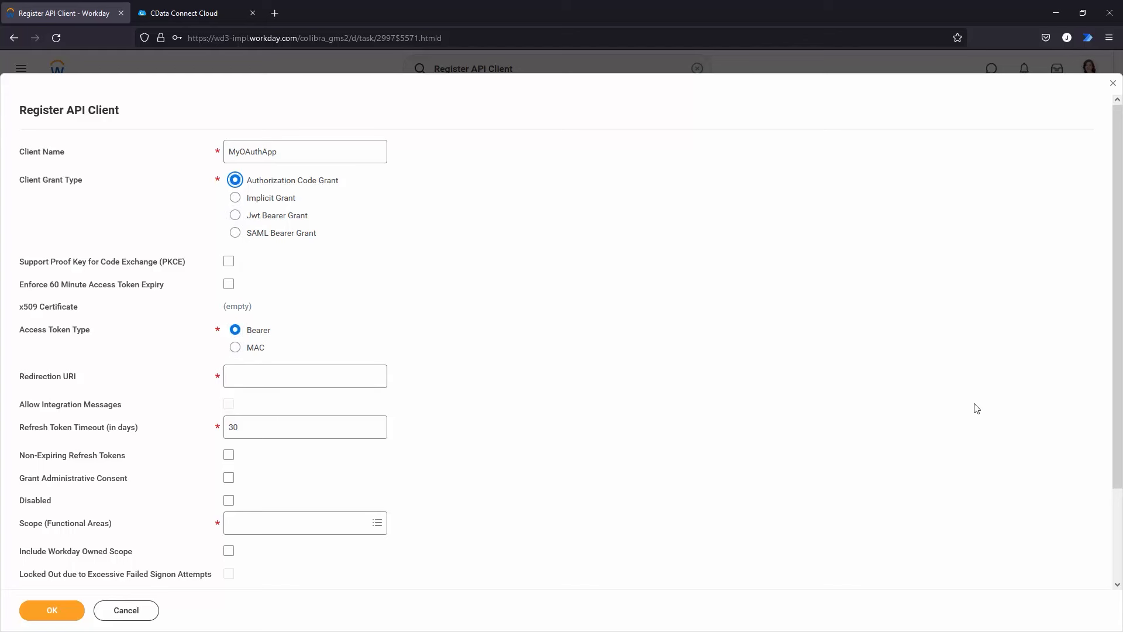
left_click(309, 379)
type("htt")
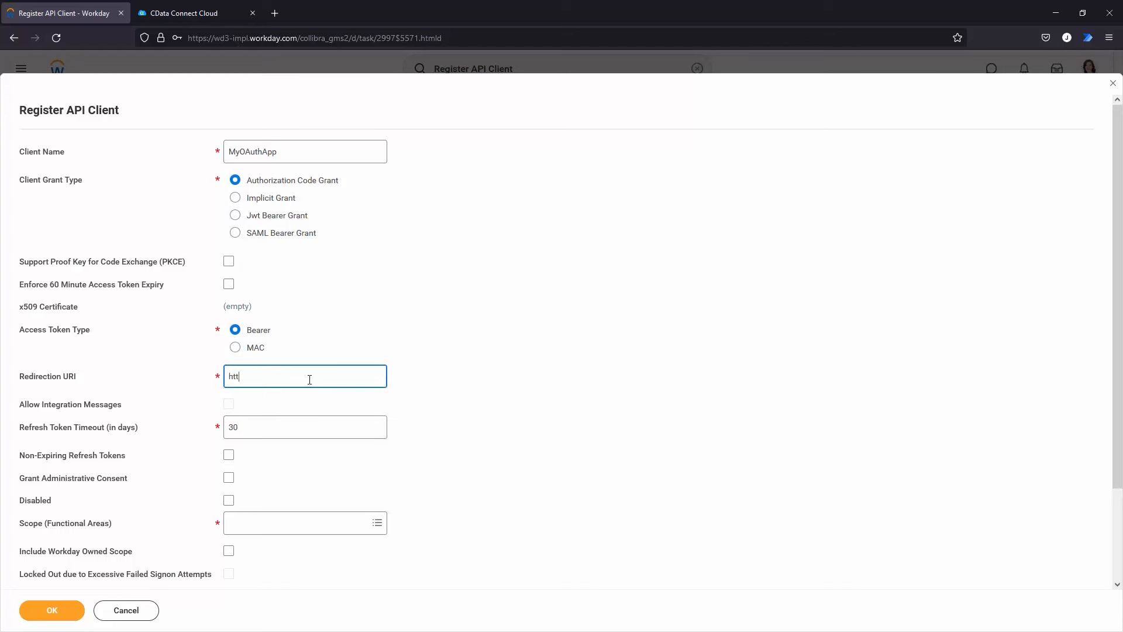
type("ps://localhost:33333")
Step: Add System from the Custom Objects group to the API client's Scope (Functional Areas)
scroll(339, 444, "down", 1)
left_click(320, 479)
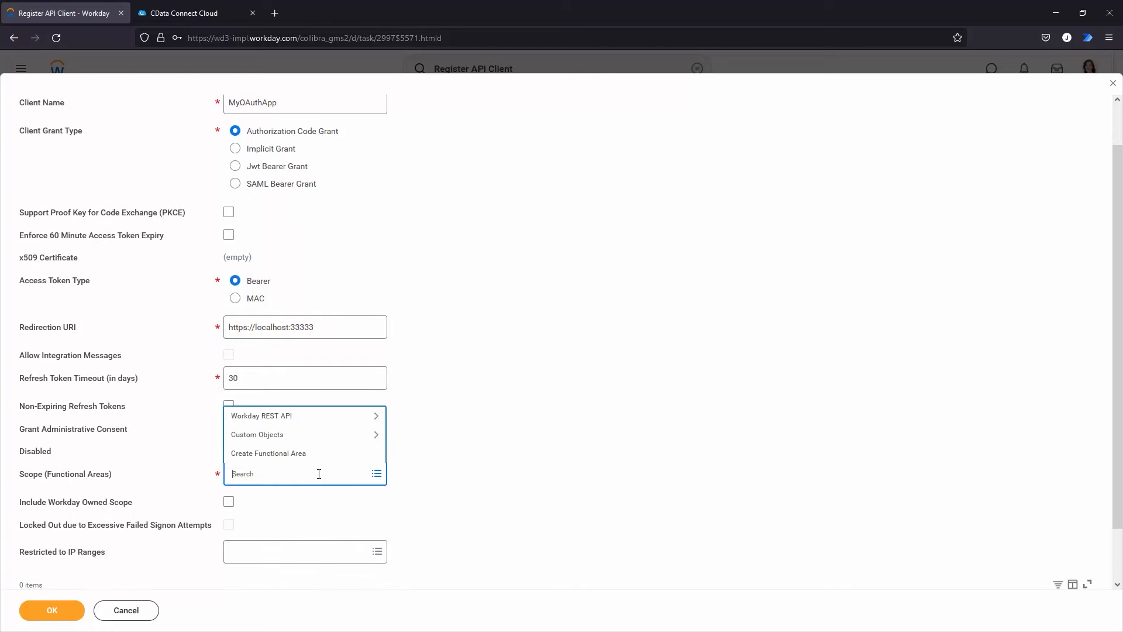
left_click(303, 436)
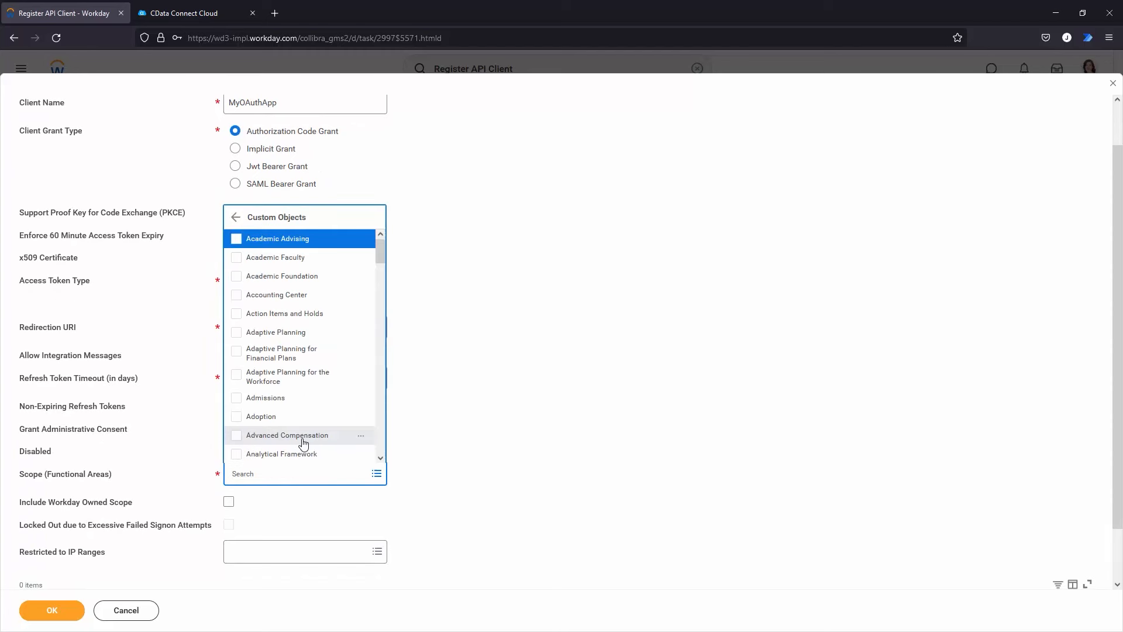
left_click_drag(382, 252, 383, 413)
left_click(257, 363)
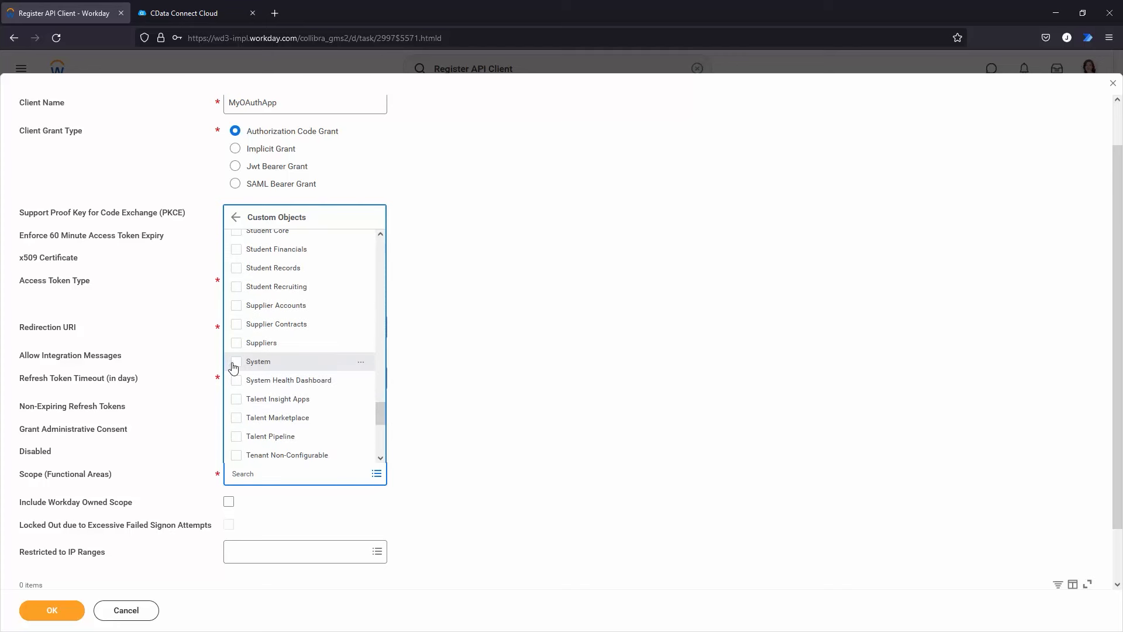
left_click(364, 496)
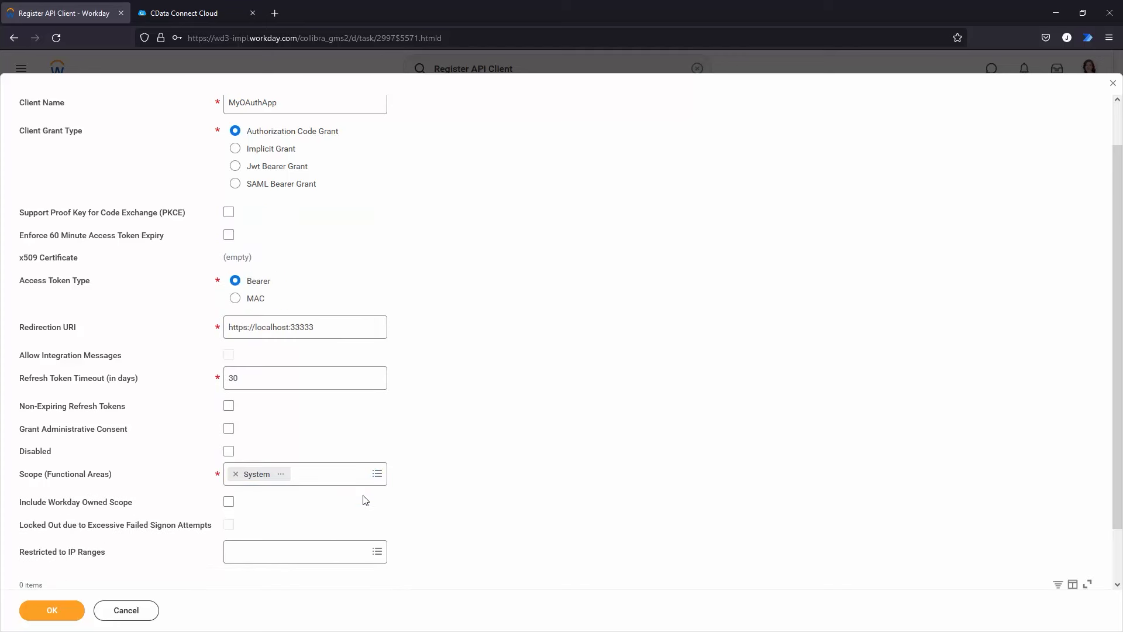
Step: Include the Workday Owned Scope and submit the API client registration
left_click(229, 502)
scroll(597, 456, "down", 2)
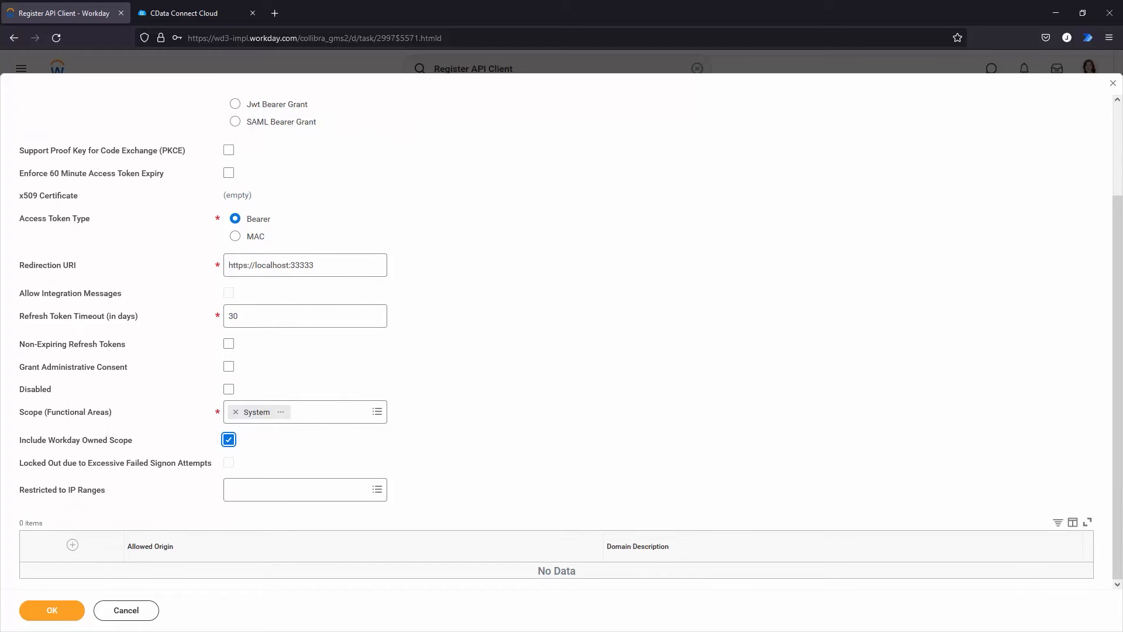
left_click(71, 613)
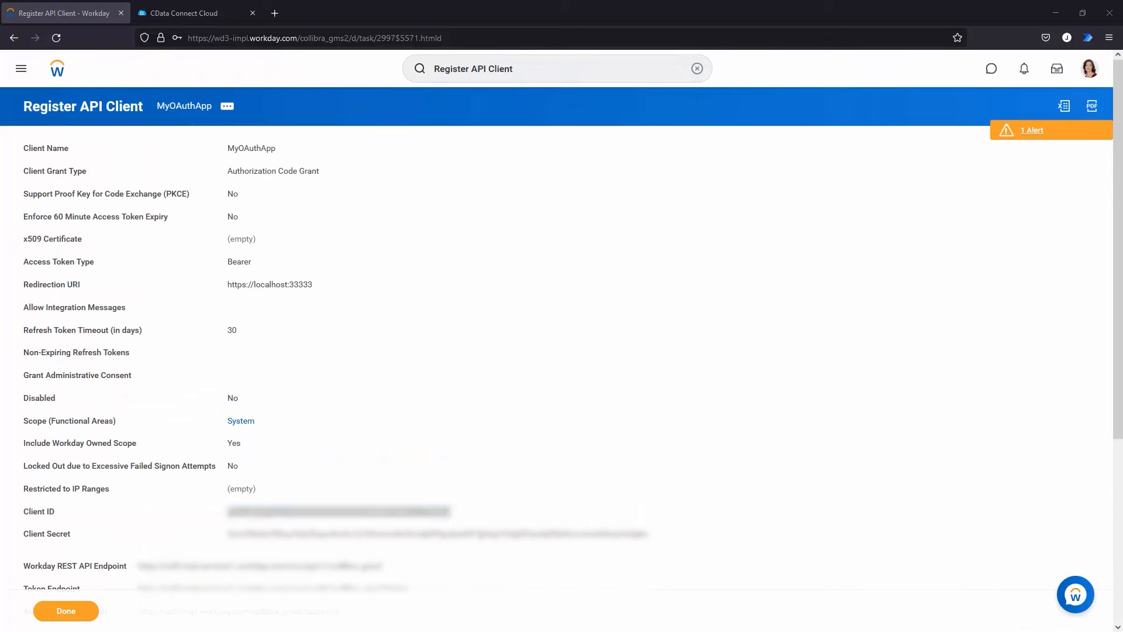
Step: Copy the new API client's Client Secret and Workday REST API Endpoint, and finish the registration
triple_click(438, 533)
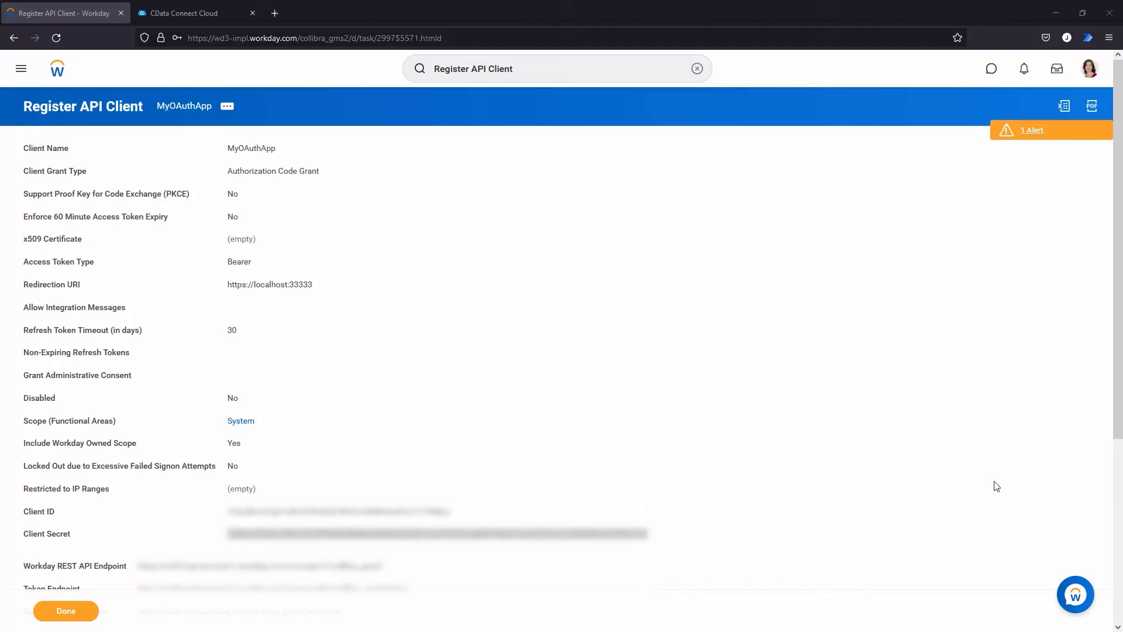
left_click_drag(138, 567, 382, 568)
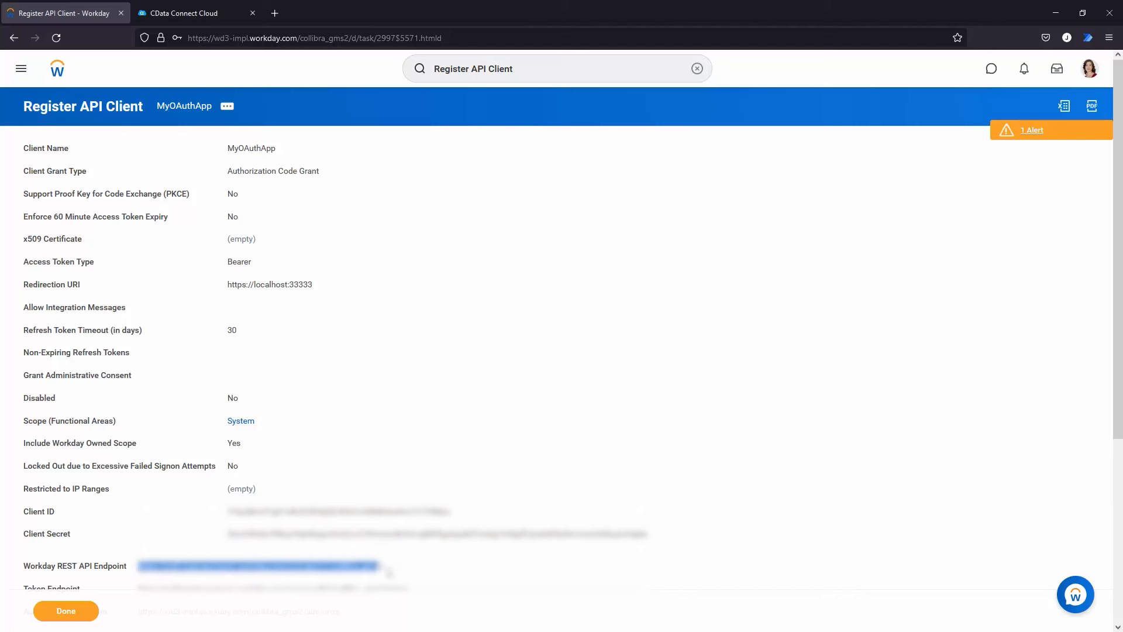
right_click(382, 571)
left_click(397, 444)
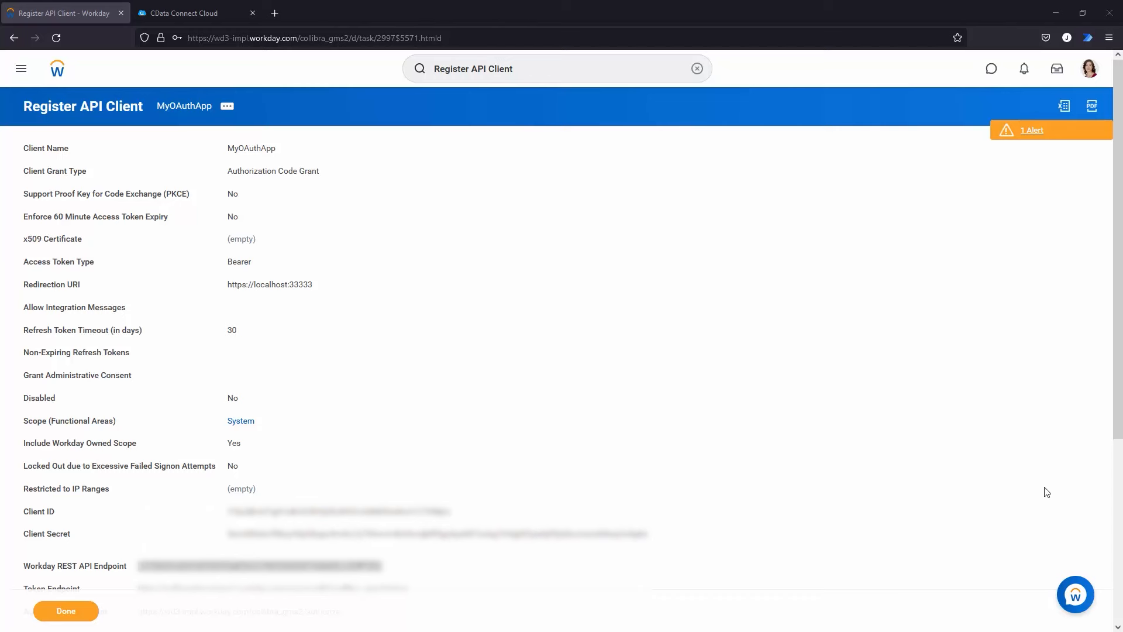
left_click(58, 614)
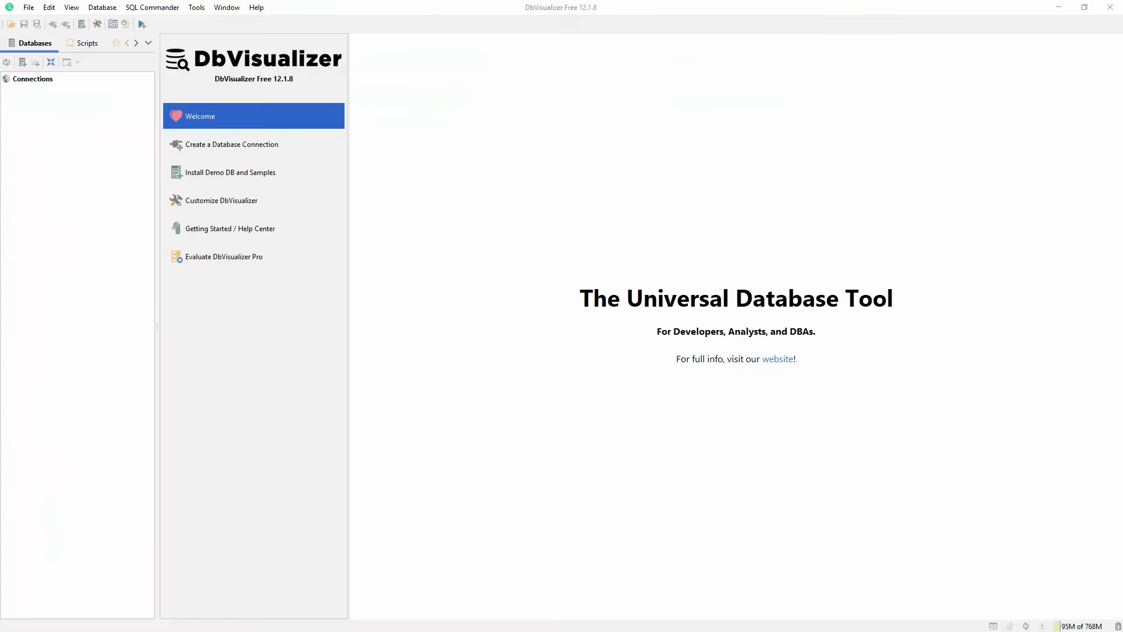
Step: In DbVisualizer's Driver Manager, check the CData Workday driver's jar file and driver class
left_click(196, 8)
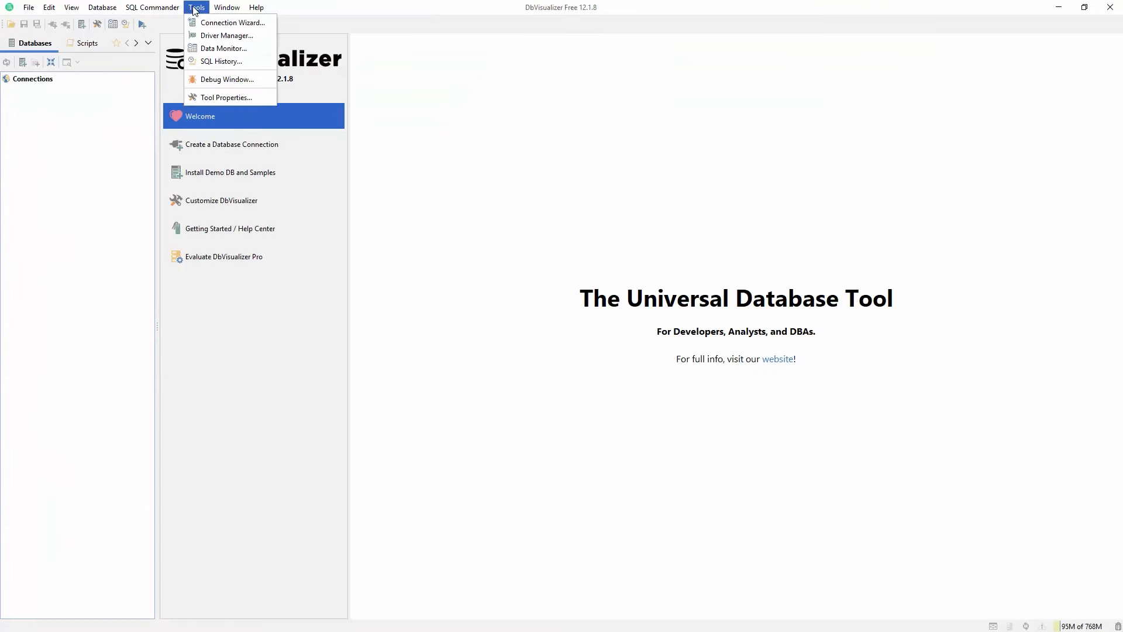
left_click(211, 36)
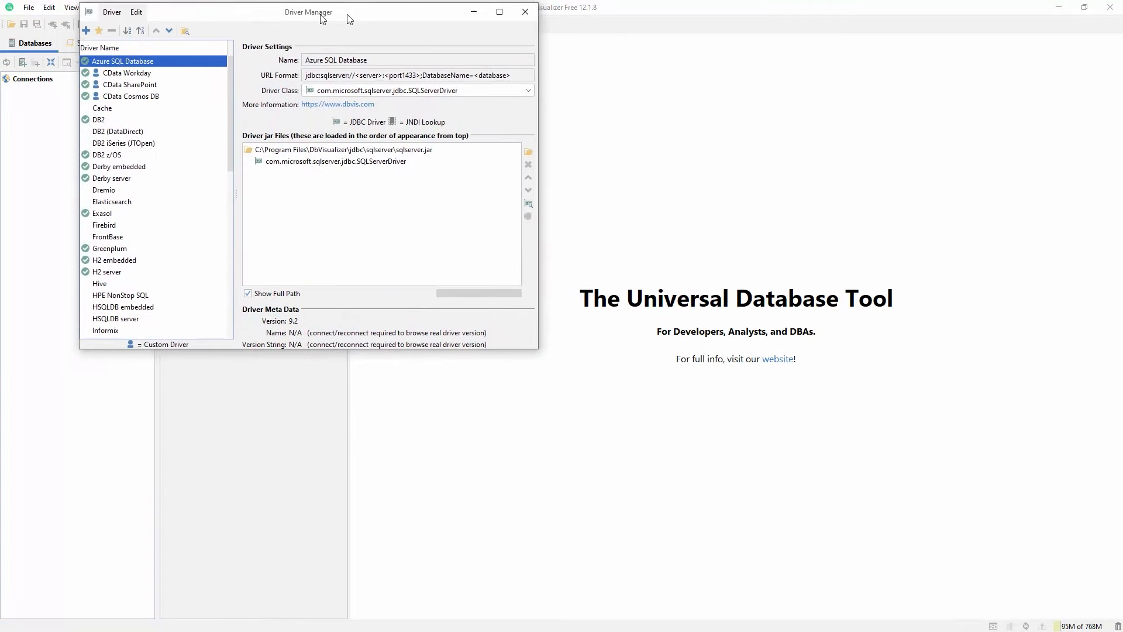
left_click_drag(349, 18, 376, 95)
left_click(175, 152)
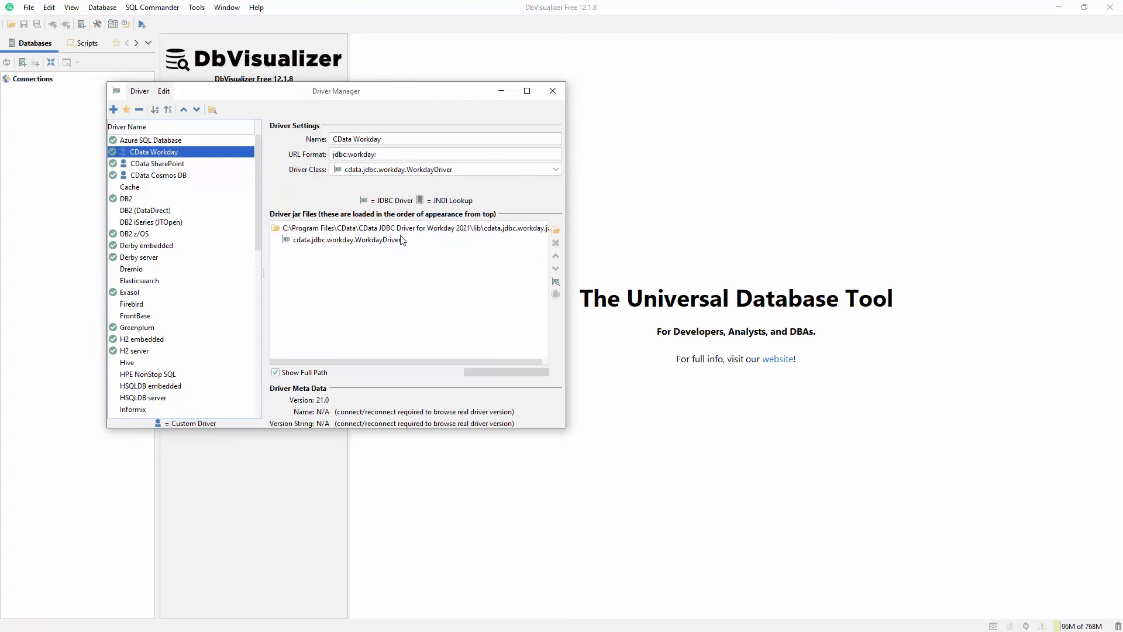
left_click_drag(395, 362, 426, 363)
left_click(380, 241)
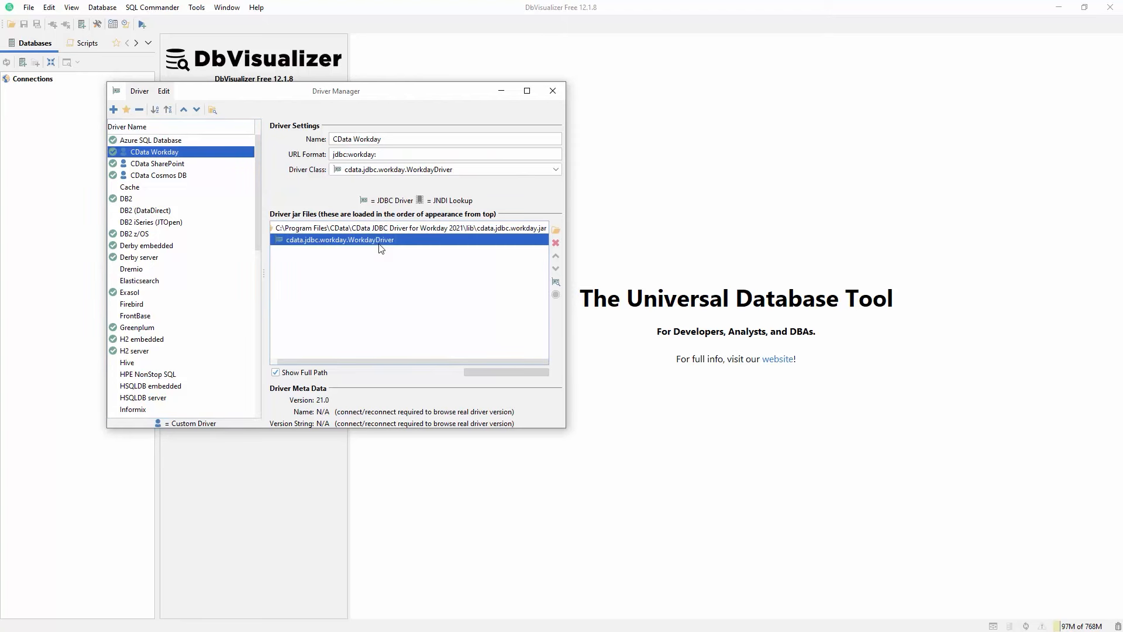
left_click(556, 89)
Step: Create a database connection using the Connection Wizard with the alias CData Workday Connection
left_click(102, 7)
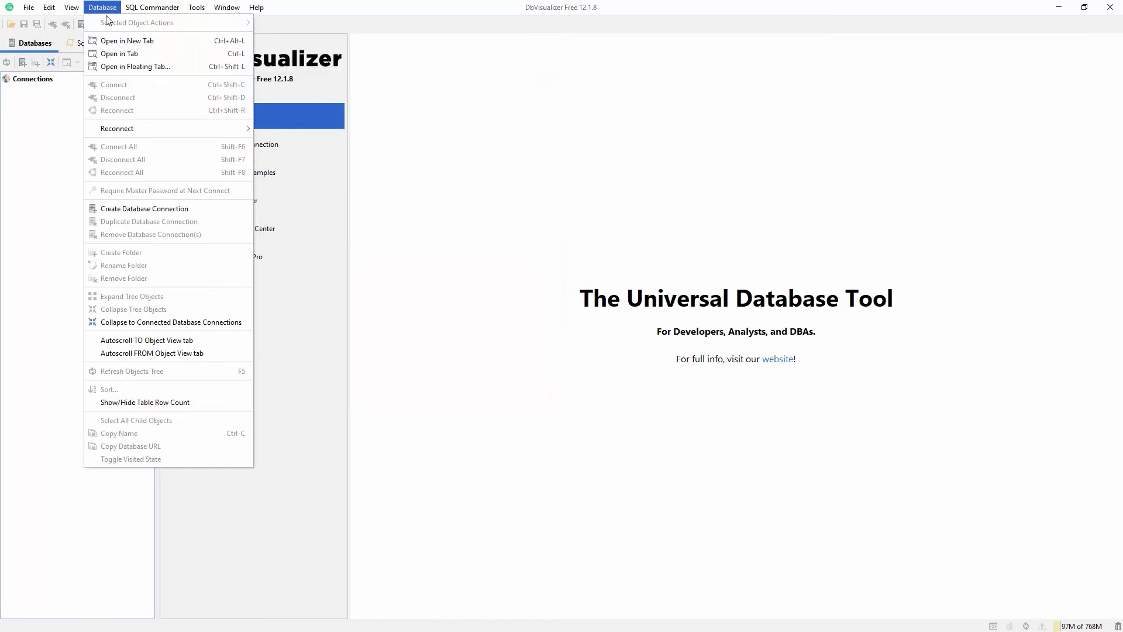
mouse_move(71, 7)
left_click(22, 62)
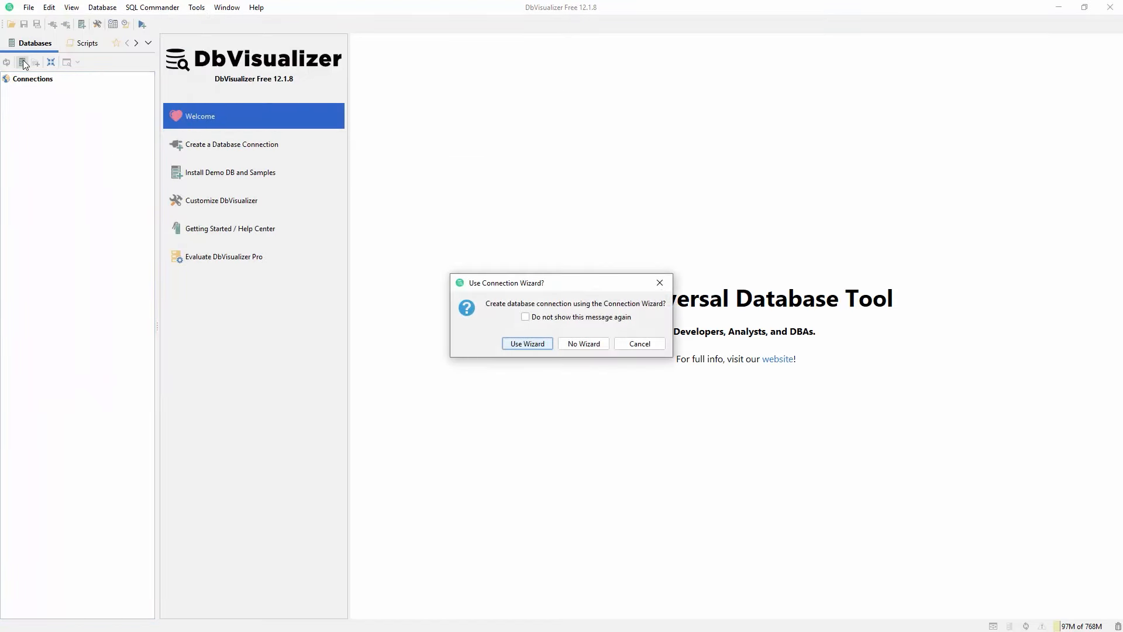
left_click(528, 344)
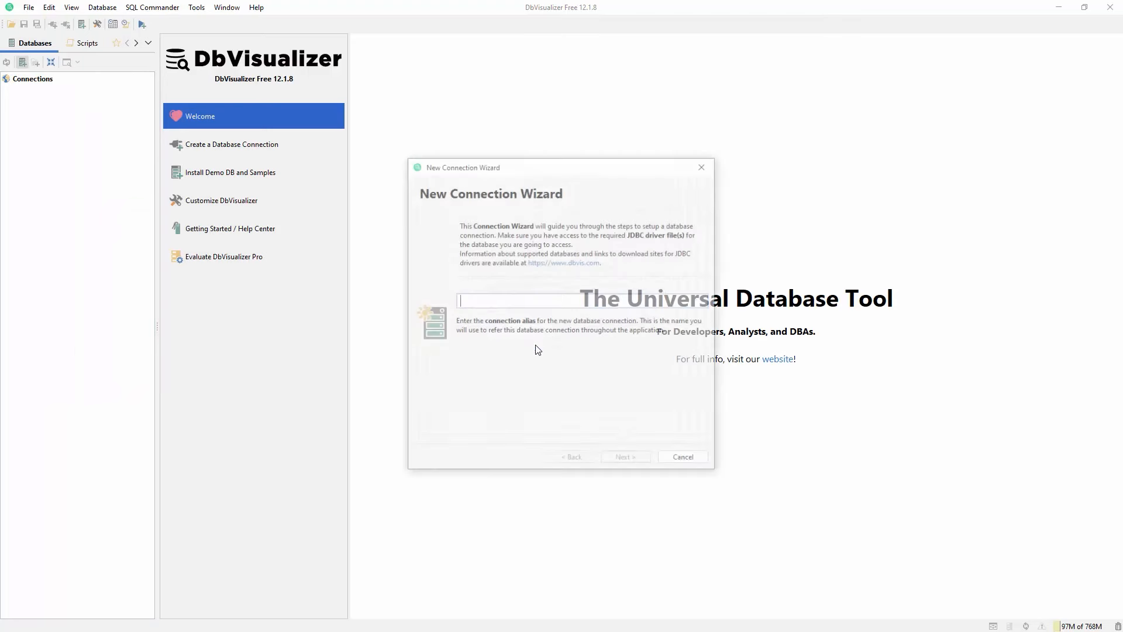
type("C")
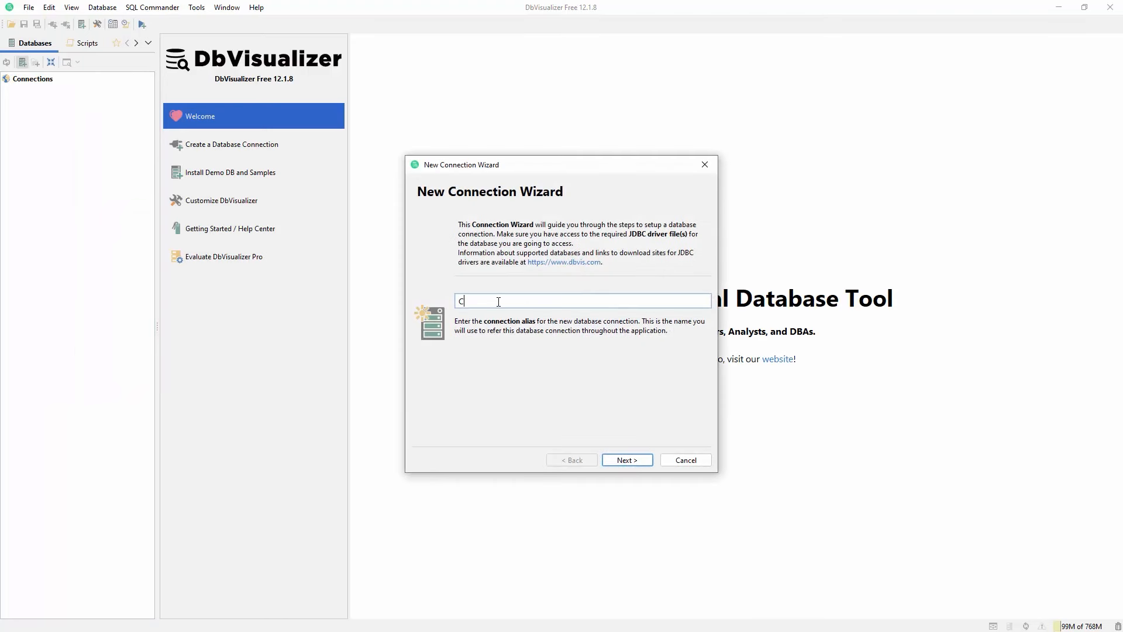
type("Data Workday Connection")
left_click(627, 462)
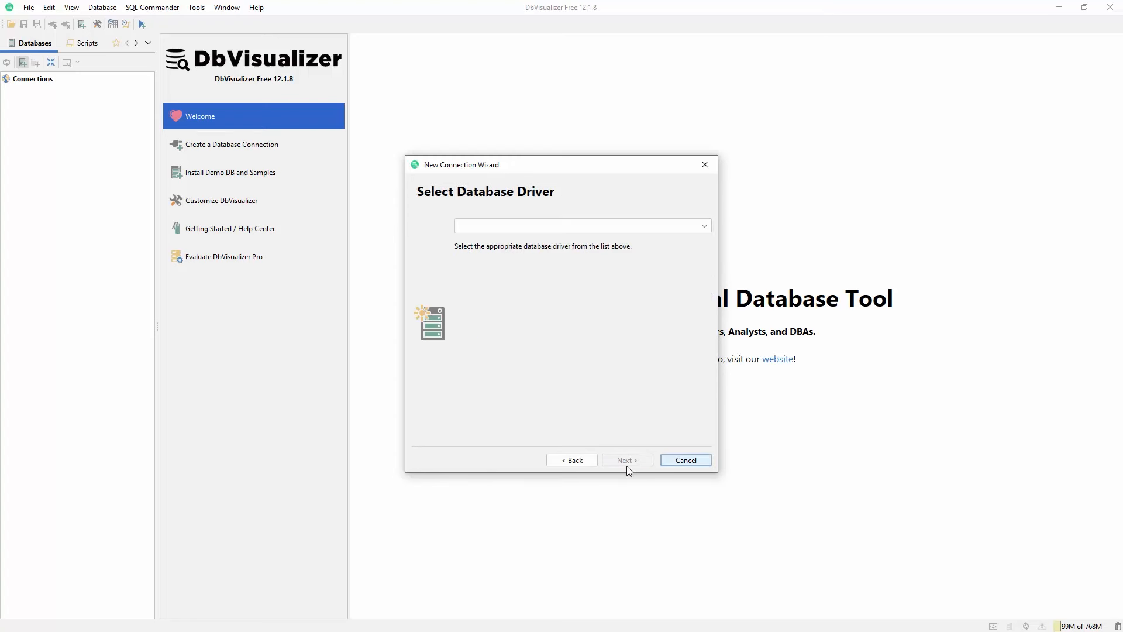
Step: Select CData Workday as the connection's database driver and open its Database URL for editing
left_click(595, 231)
left_click(543, 258)
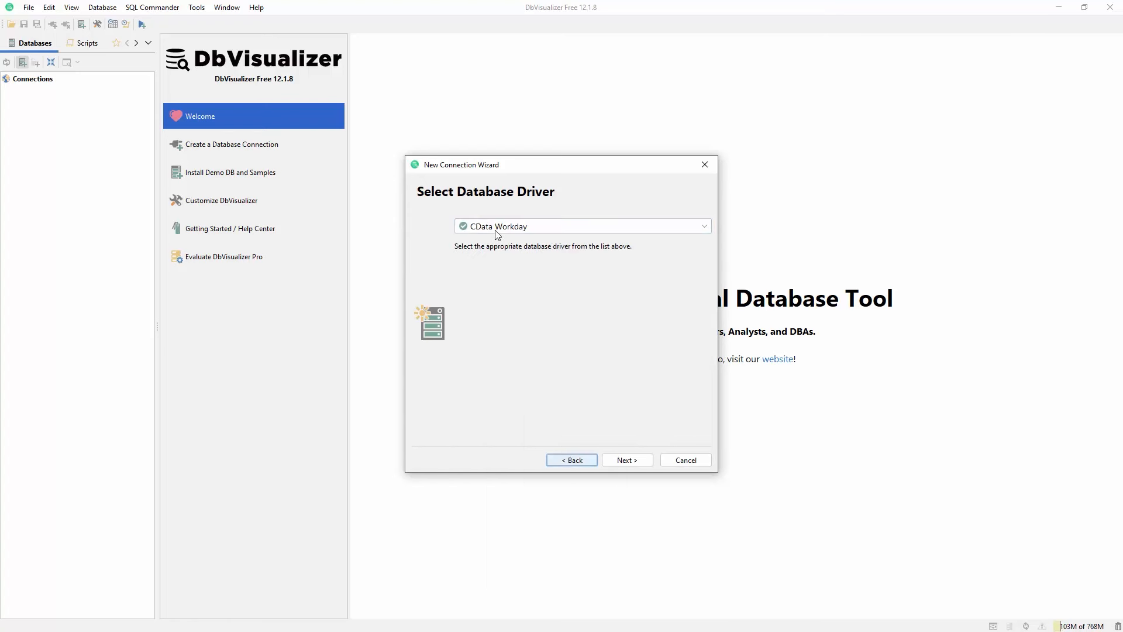
left_click(625, 463)
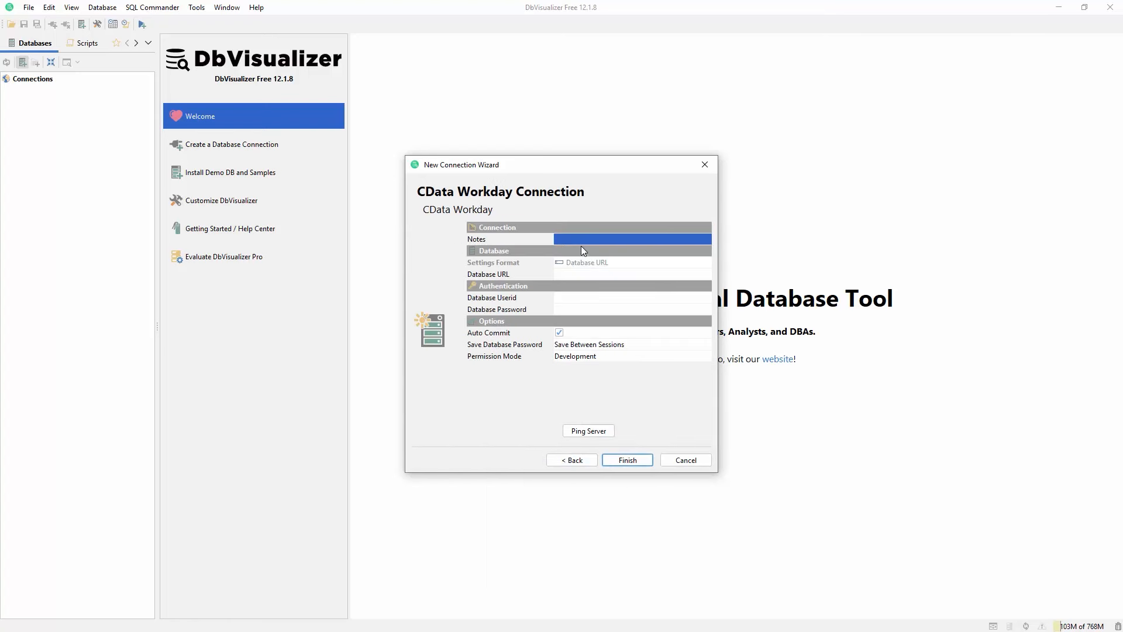
left_click(588, 276)
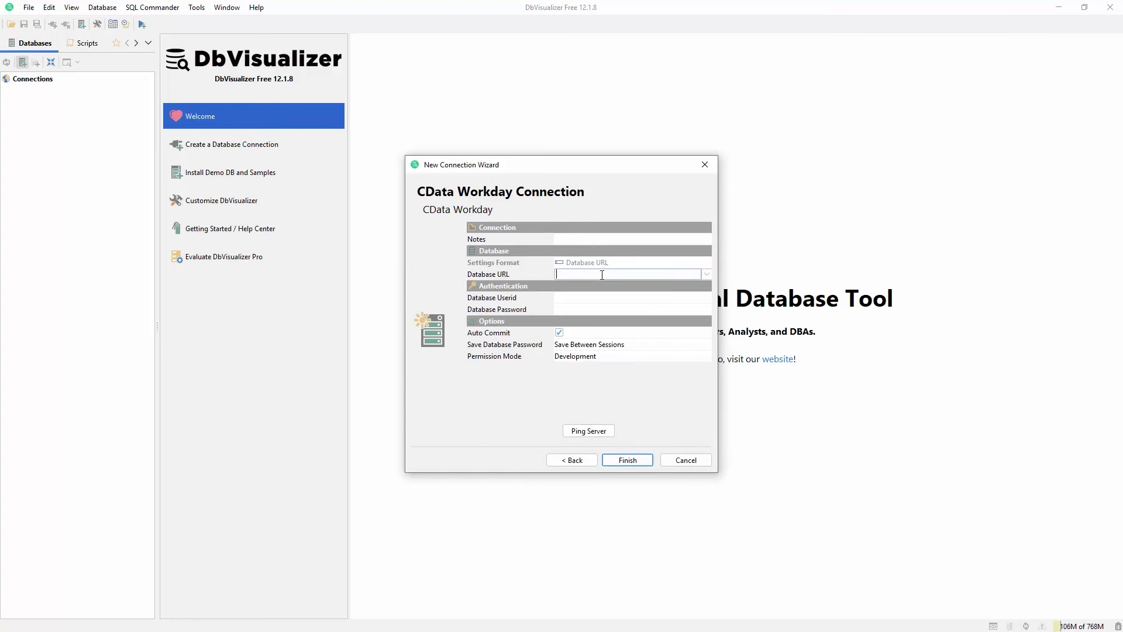
Step: In Windows PowerShell, change to the directory 'C:\Program Files\CData\CData JDBC Driver for Workday 2021\lib\'
type("cd")
type(" :C")
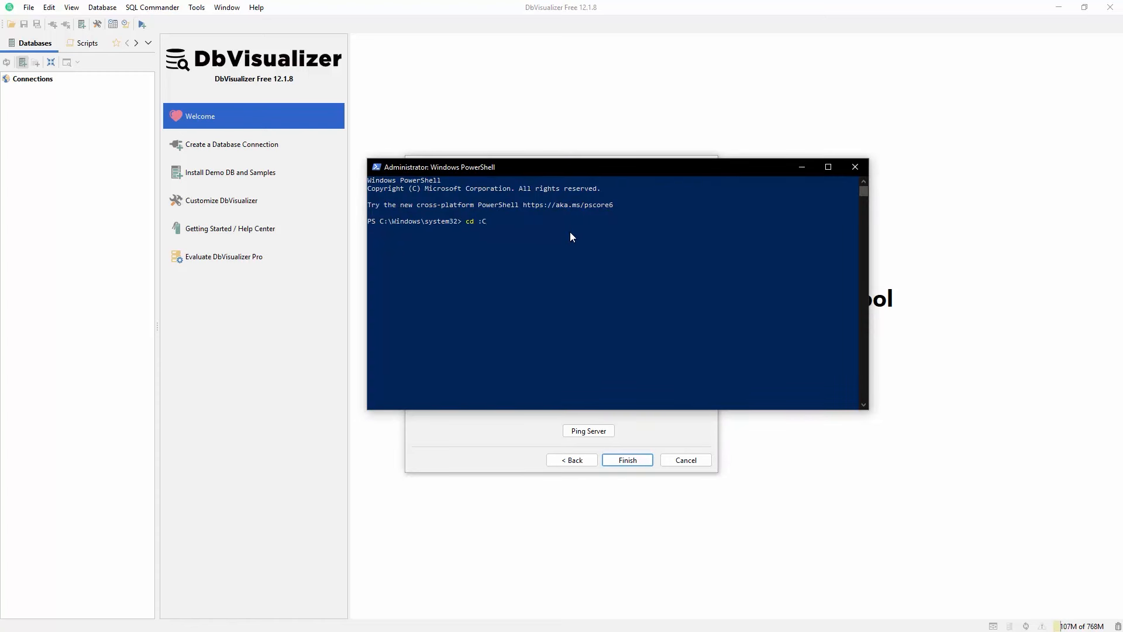
key("BackSpace")
key("BackSpace")
type("'C:\\Program Files'")
type("CData JD")
key("Tab")
key("Tab")
key("Tab")
key("Tab")
key("Tab")
type("l")
key("Tab")
key("Return")
Step: List the lib folder's files and run java -jar .\cdata.jdbc.workday.jar to launch the connection string builder
type("ls")
key("Return")
type("java -jar cdata.")
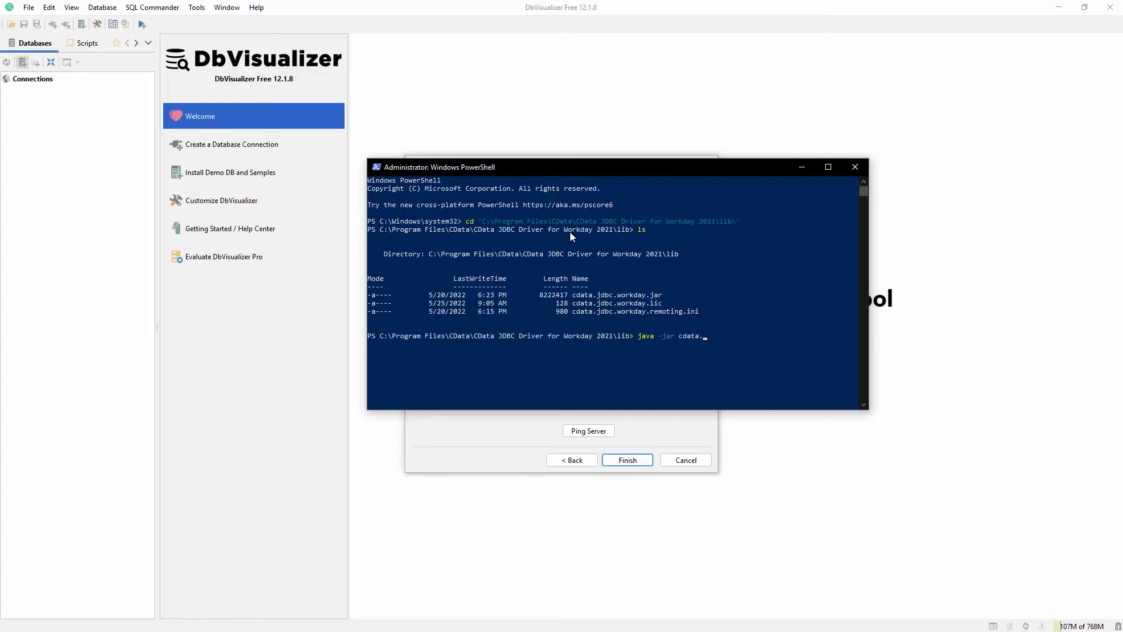
key("Tab")
key("Return")
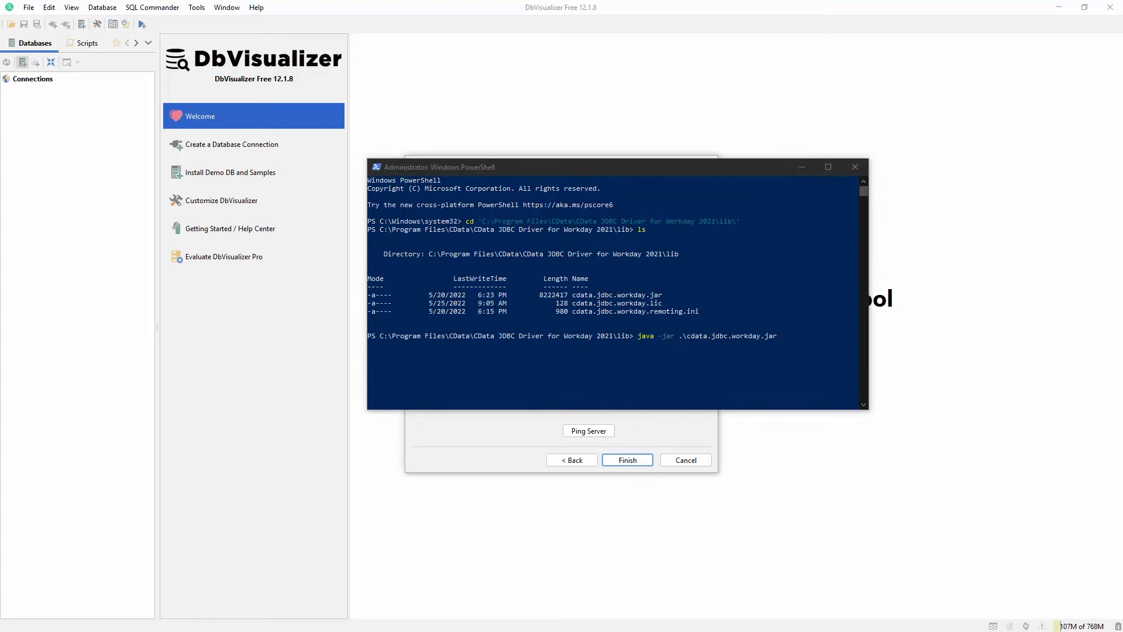
Step: Fill in the Host and Tenant properties for Workday and set InitiateOAuth so the driver obtains the OAuth access token
left_click(577, 279)
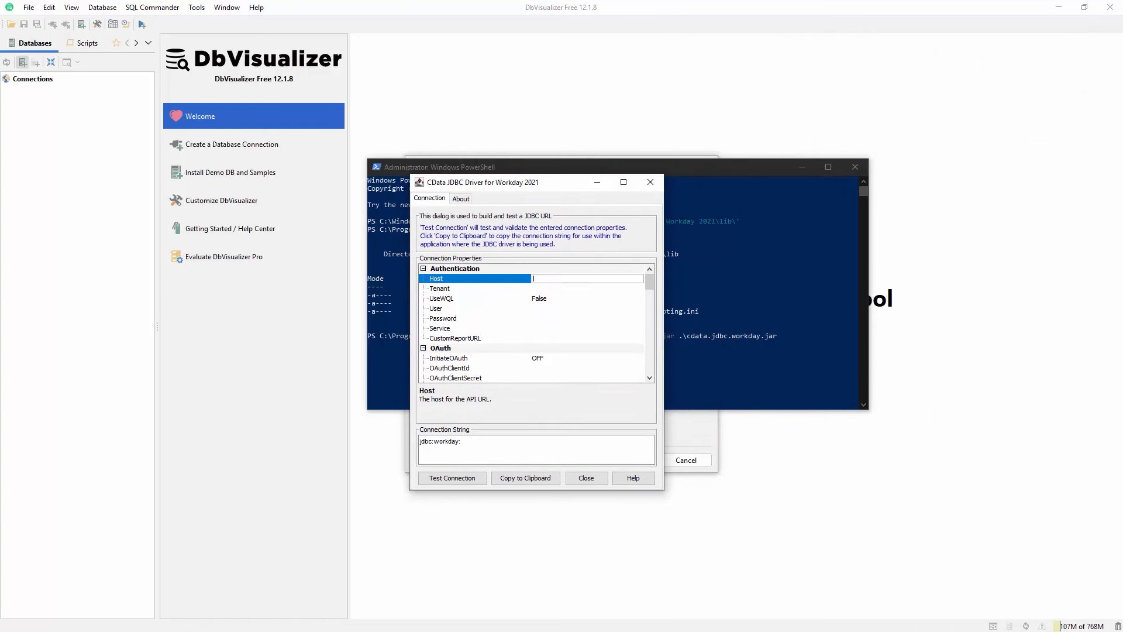
key("ctrl+v")
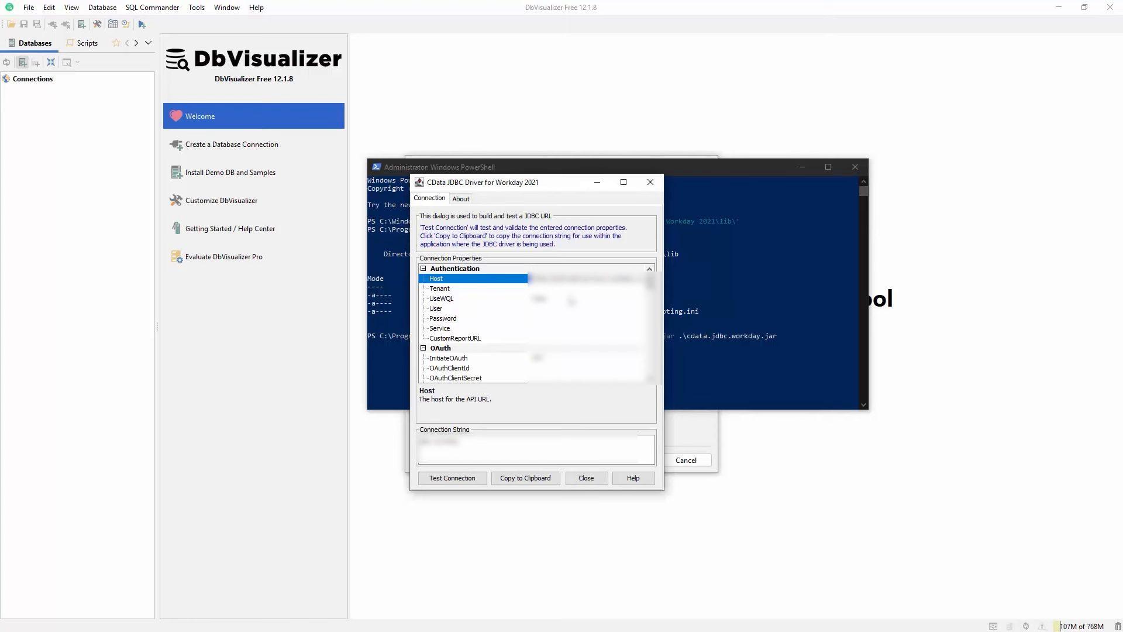
left_click(549, 359)
left_click(578, 377)
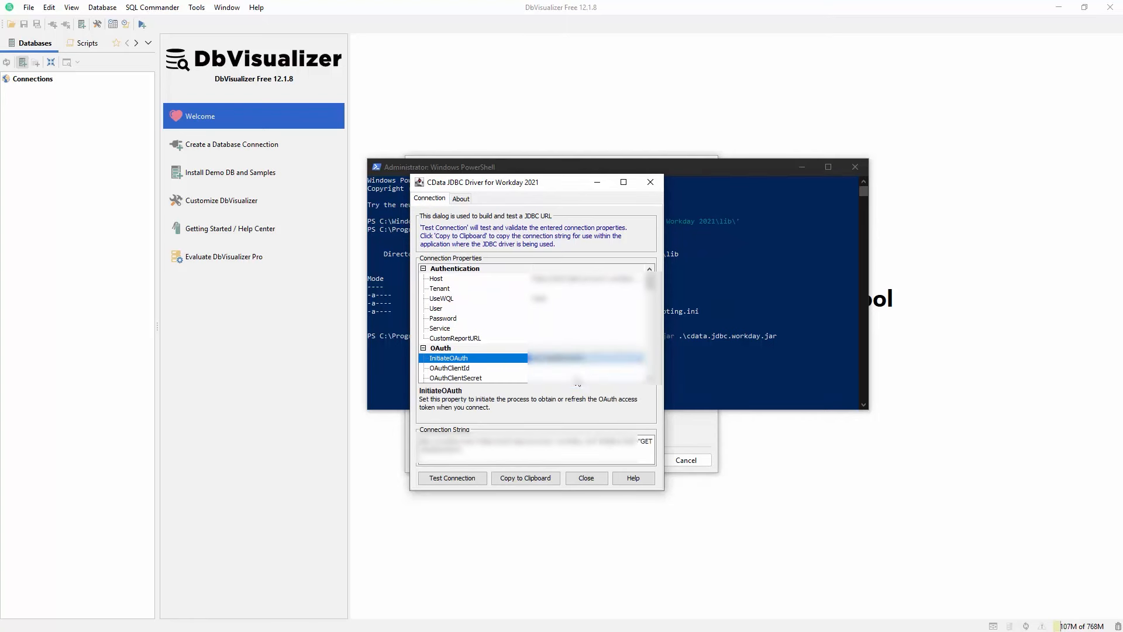
left_click(553, 291)
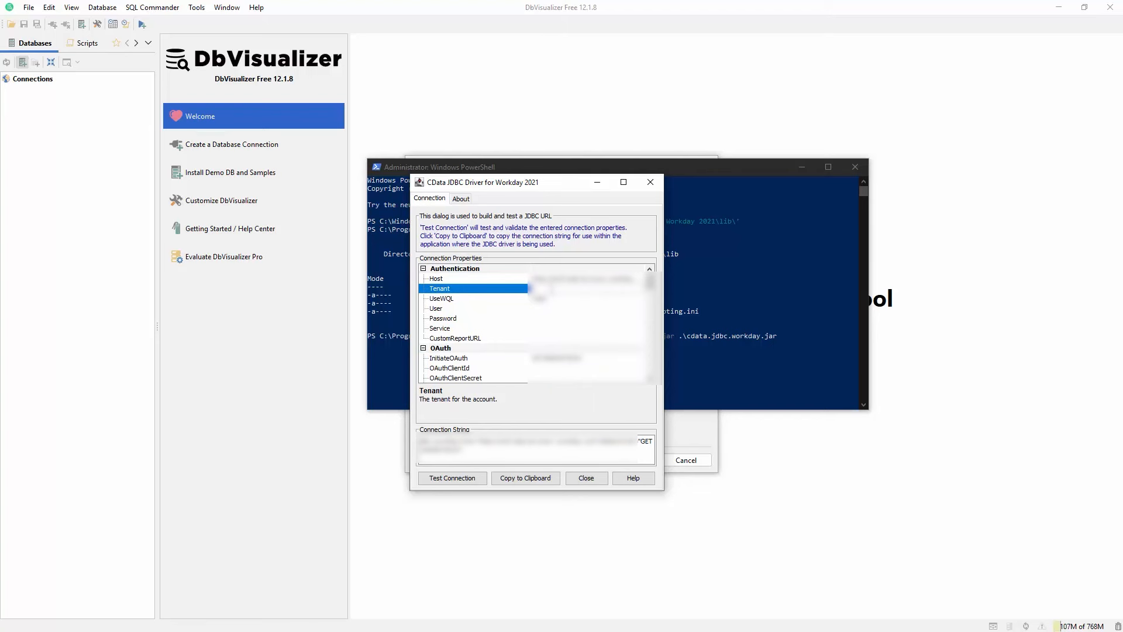
type("cdatadpt11")
Step: Enter the OAuth client ID and OAuth client secret of the registered API client in the driver's connection properties
left_click(574, 368)
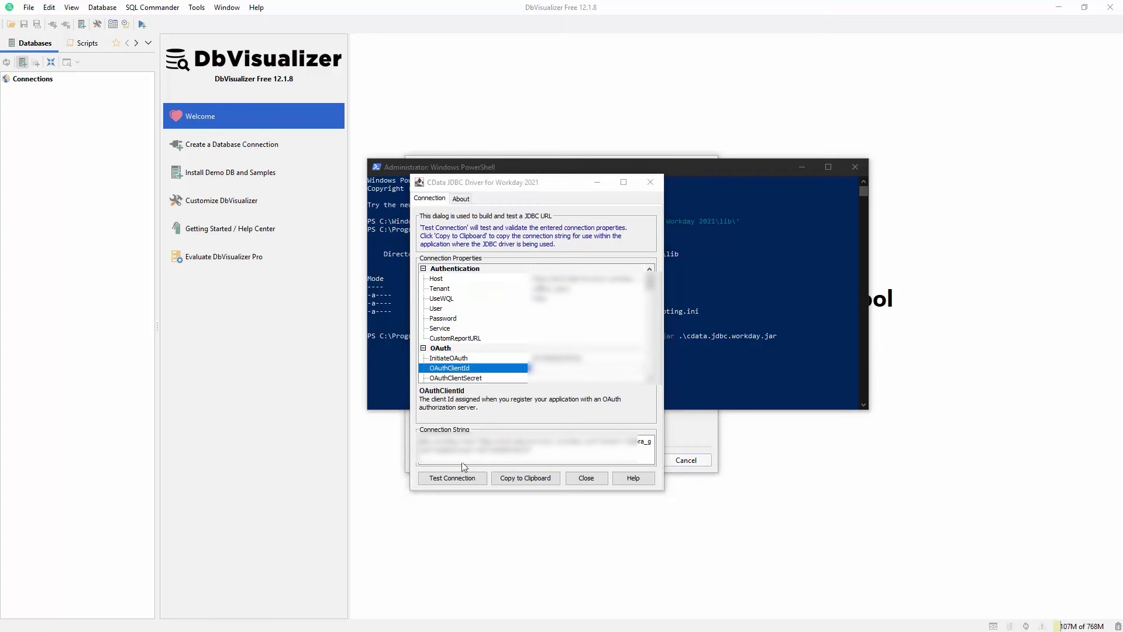
left_click(591, 369)
key("ctrl+v")
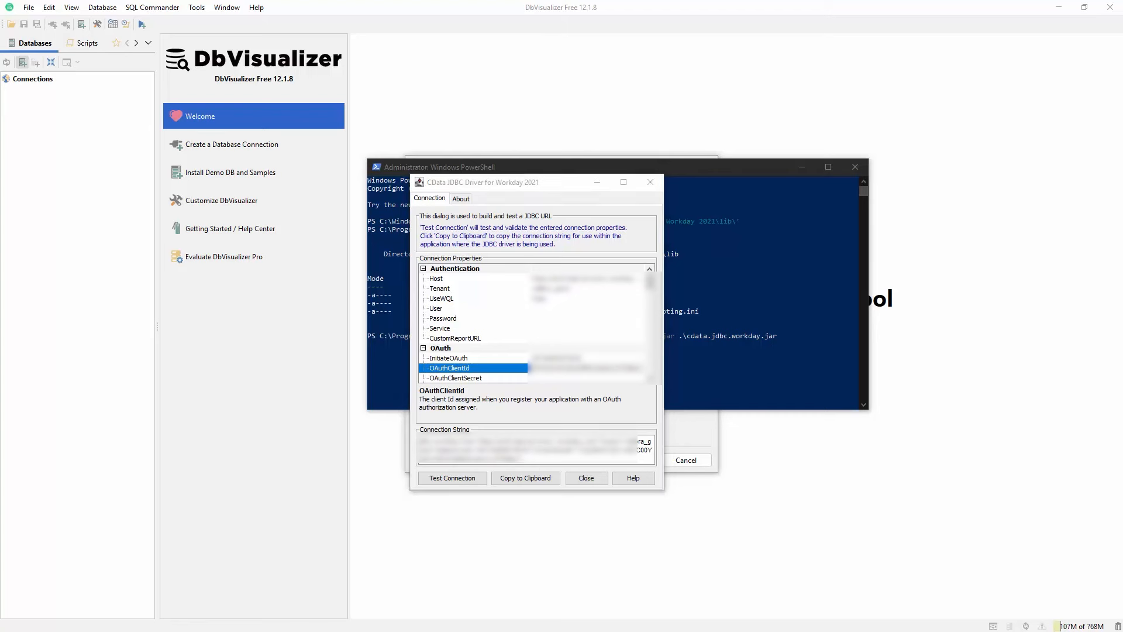
left_click(568, 379)
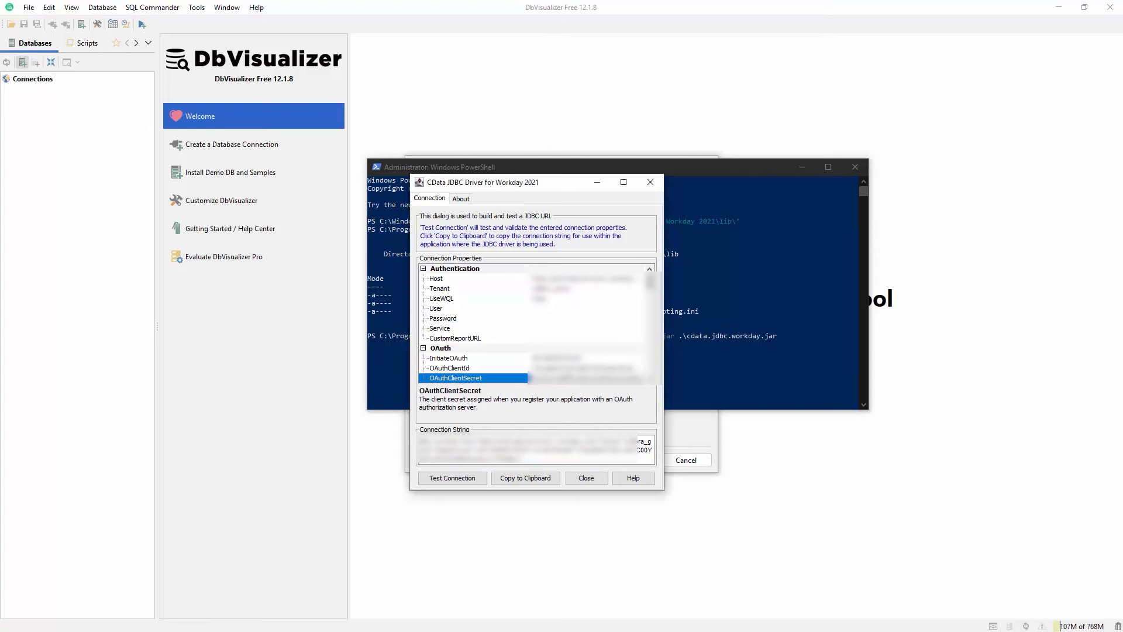
scroll(592, 332, "down", 3)
scroll(592, 333, "up", 3)
Step: Copy the generated JDBC connection string and replace the Database URL in the New Connection Wizard with it
left_click(530, 479)
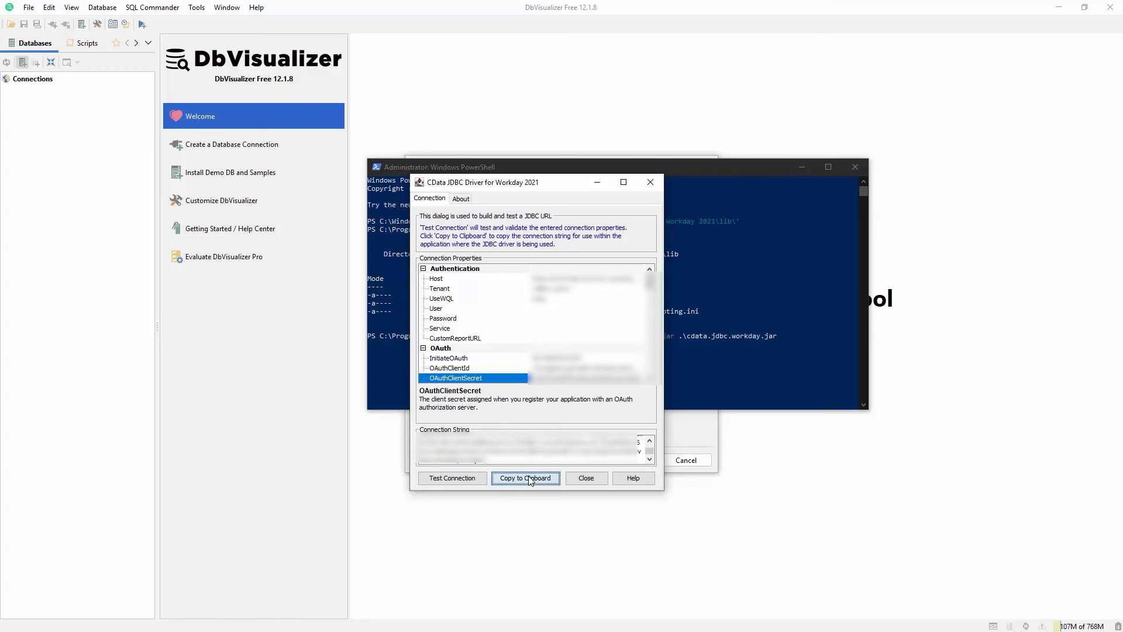
left_click(708, 430)
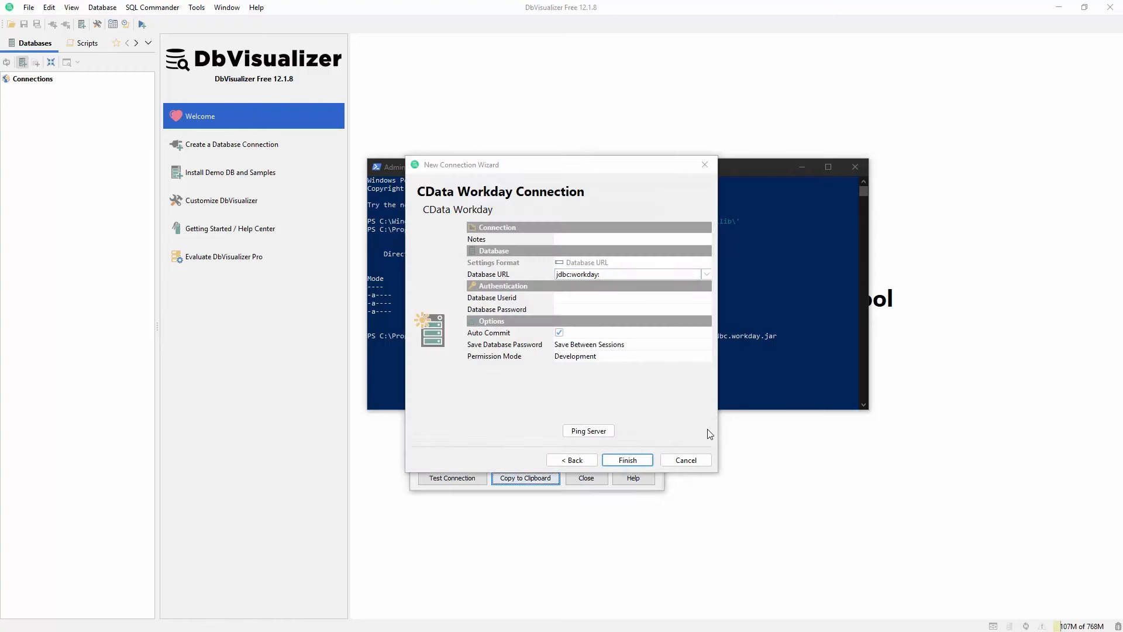
left_click(604, 274)
key("ctrl+a")
key("ctrl+v")
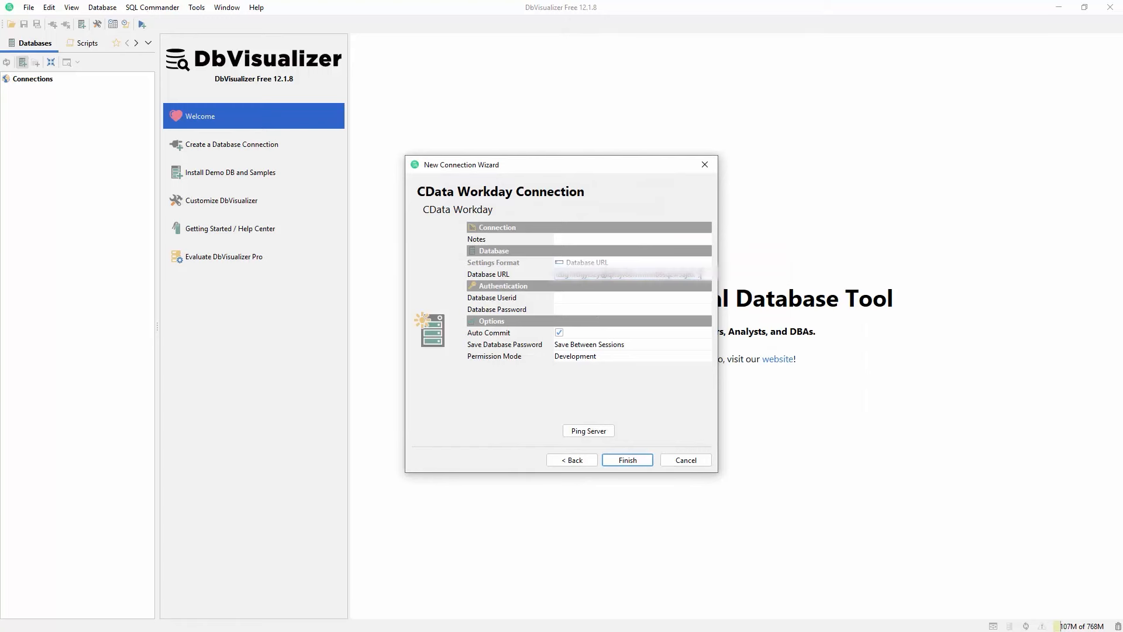
Step: Finish the CData Workday Connection and allow MyOAuthApp to access the Workday account on the authorization page
left_click(628, 460)
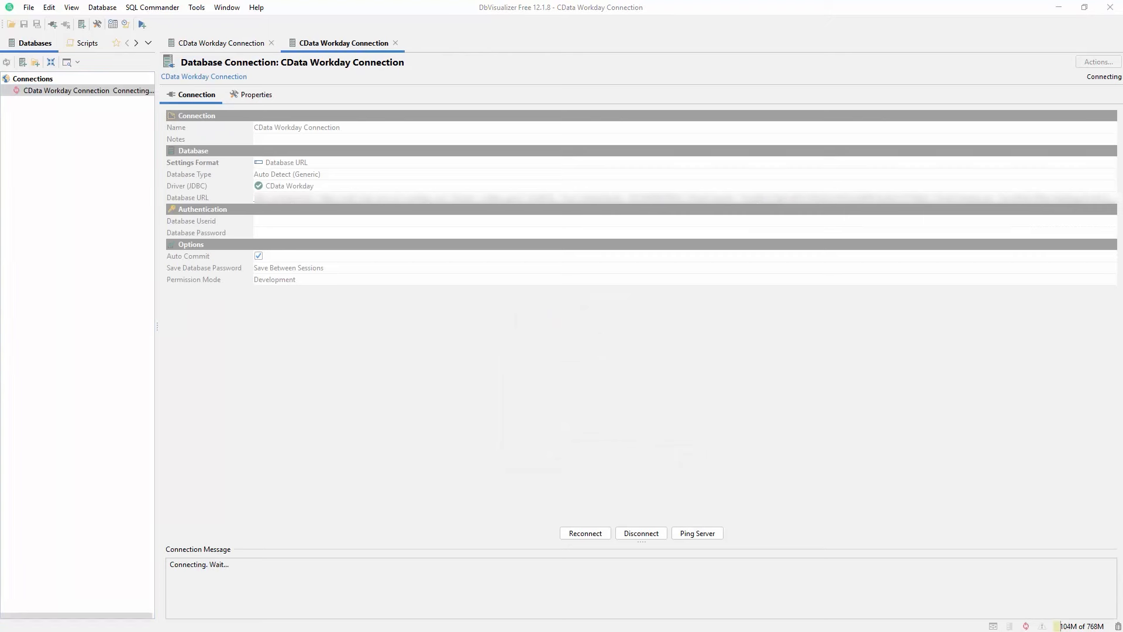
left_click_drag(1122, 280, 617, 1)
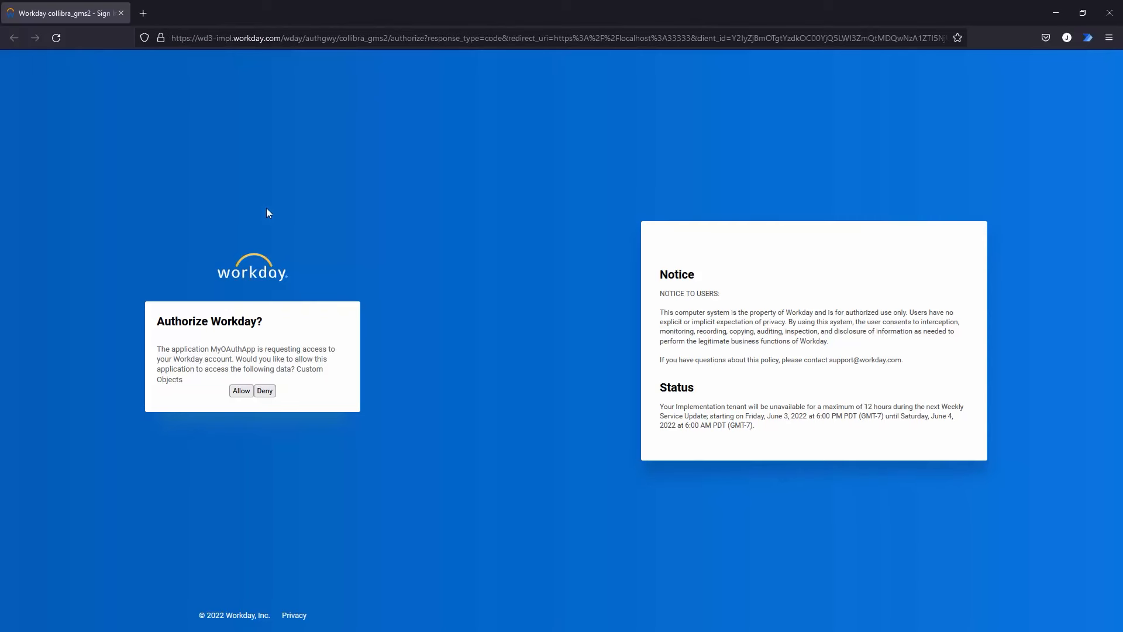
left_click(243, 392)
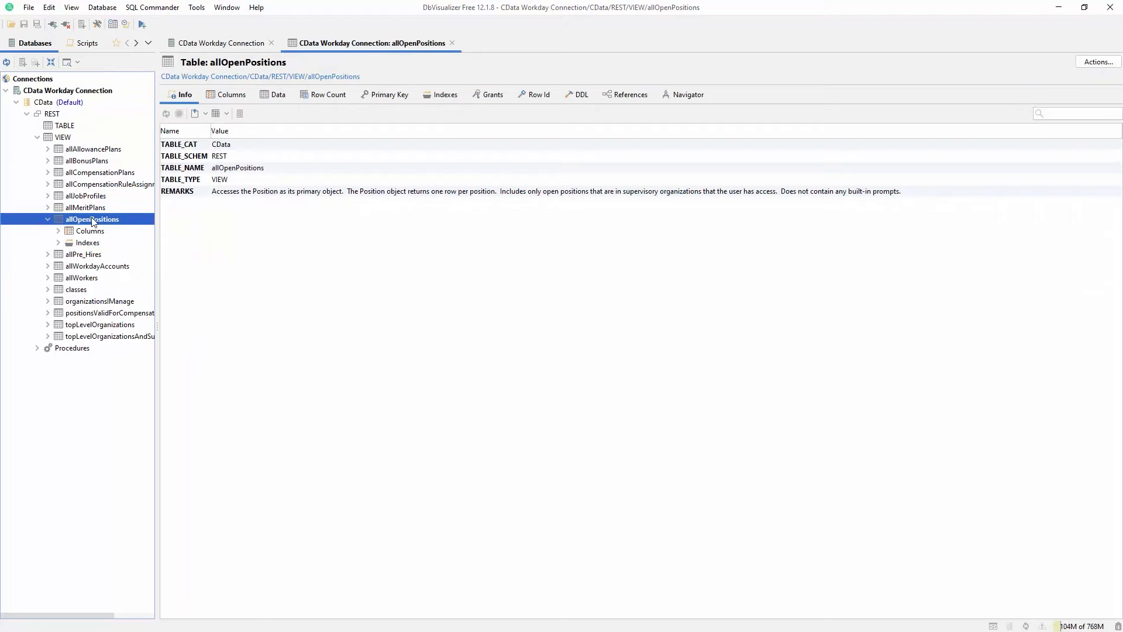
Step: Examine the column definitions and data rows of the allOpenPositions view under the REST schema
left_click(227, 94)
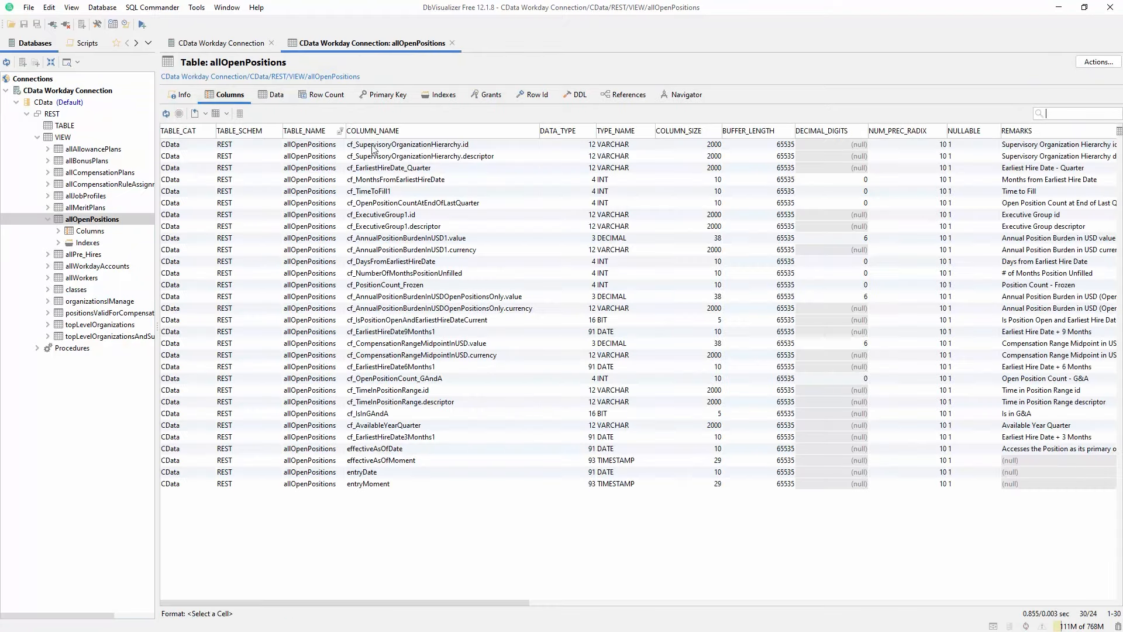
left_click(278, 96)
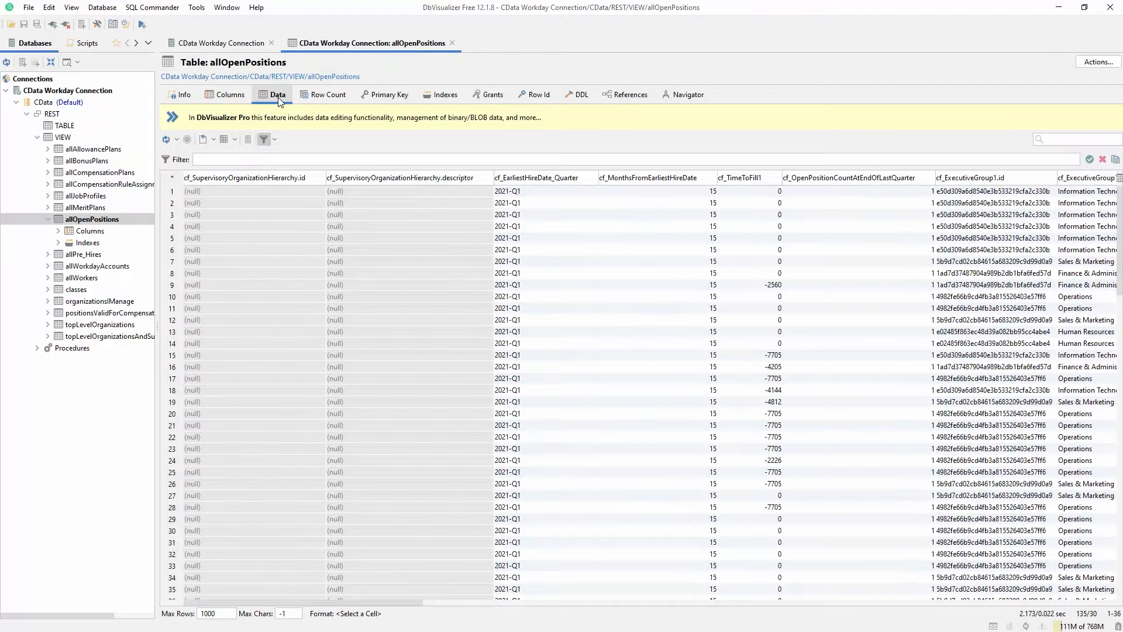
left_click_drag(348, 605, 530, 602)
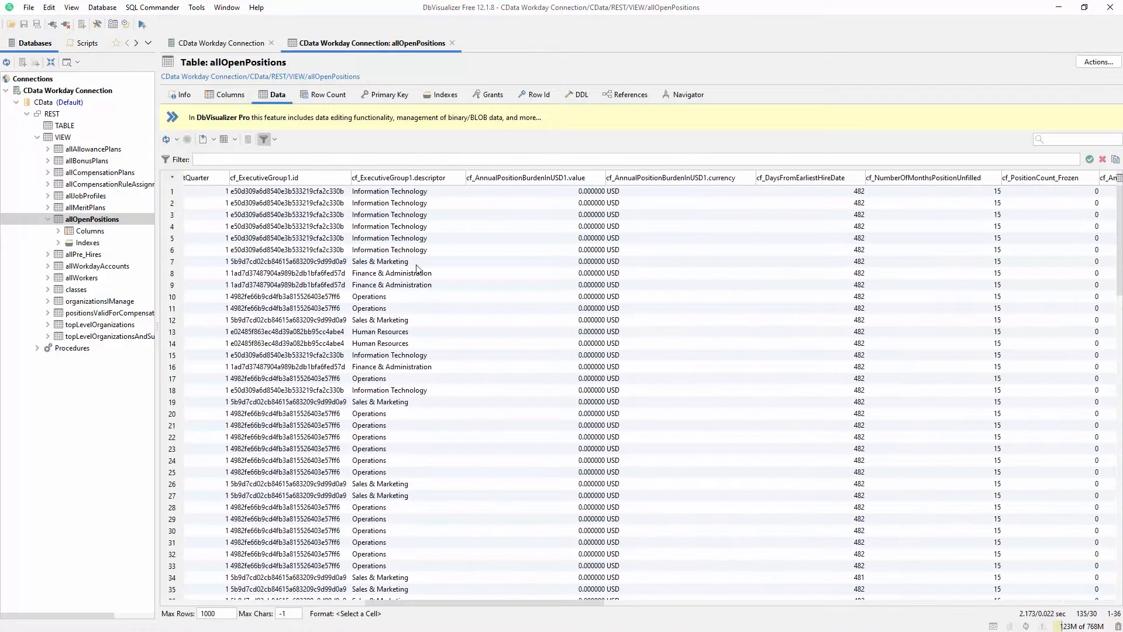
left_click_drag(400, 604, 309, 594)
scroll(692, 439, "down", 6)
scroll(692, 439, "down", 20)
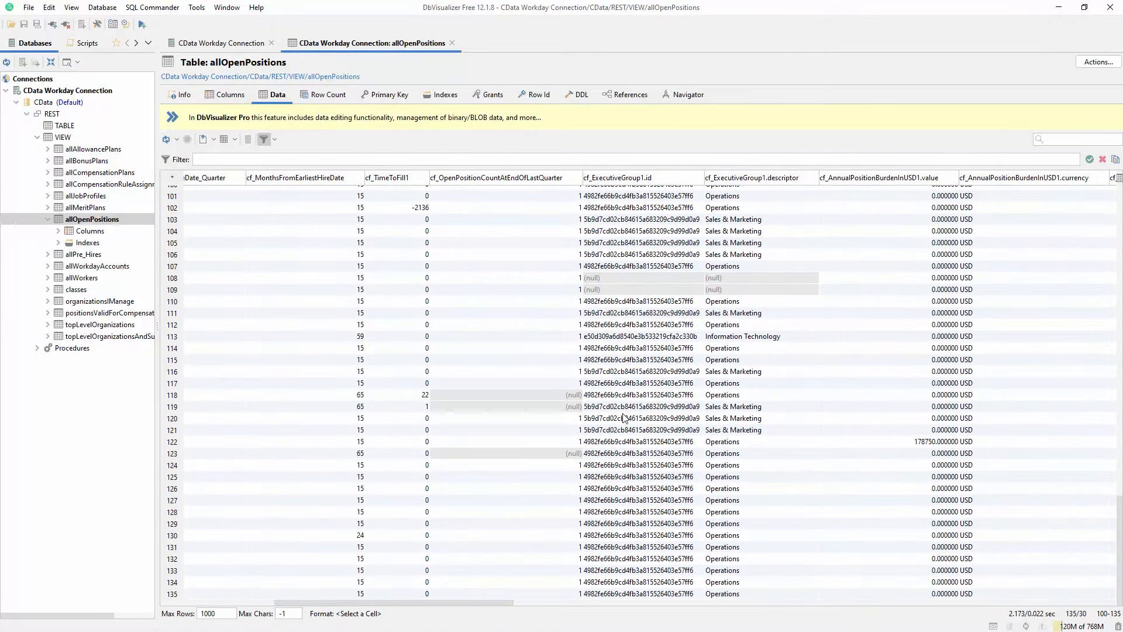
scroll(611, 415, "up", 13)
scroll(608, 416, "up", 20)
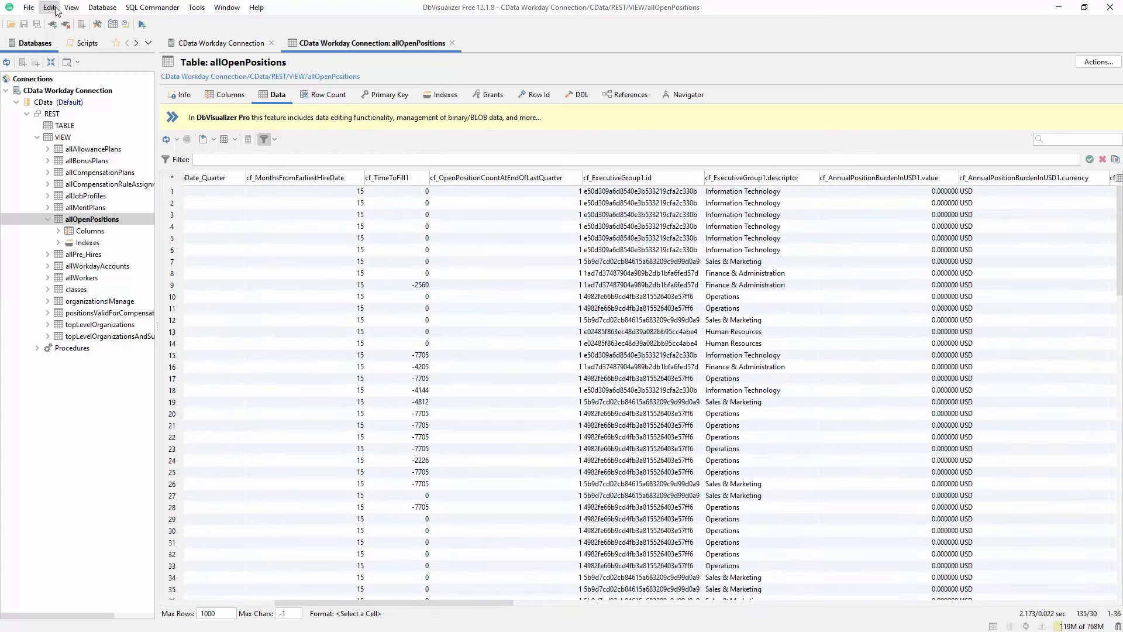
Step: In a new SQL Commander, run SELECT COUNT(*) AS TotalPositions, [cf_ExecutiveGroup1.descriptor] AS ExecutiveGroup FROM allOpenPositions GROUP BY [cf_ExecutiveGroup1.descriptor]
left_click(151, 7)
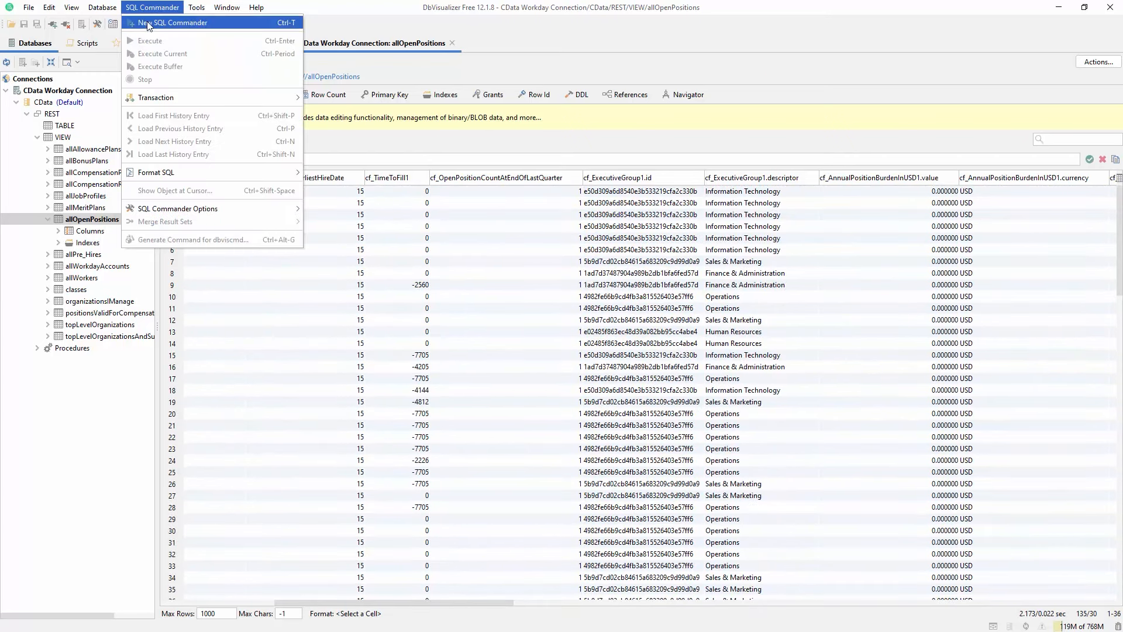
left_click(147, 23)
key("ctrl+v")
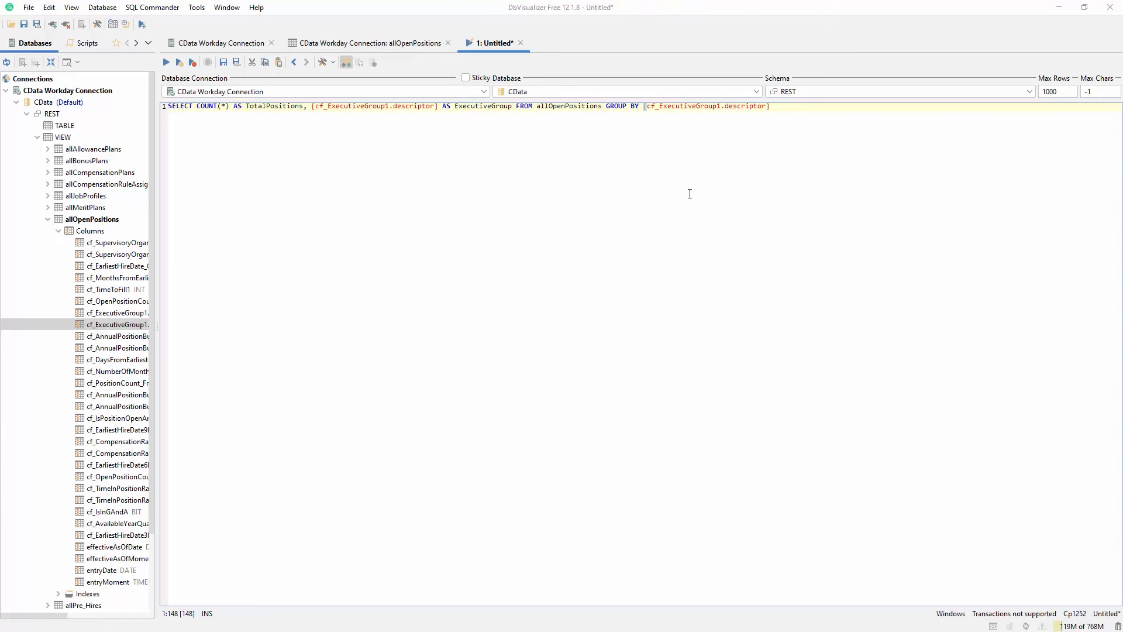
left_click(166, 62)
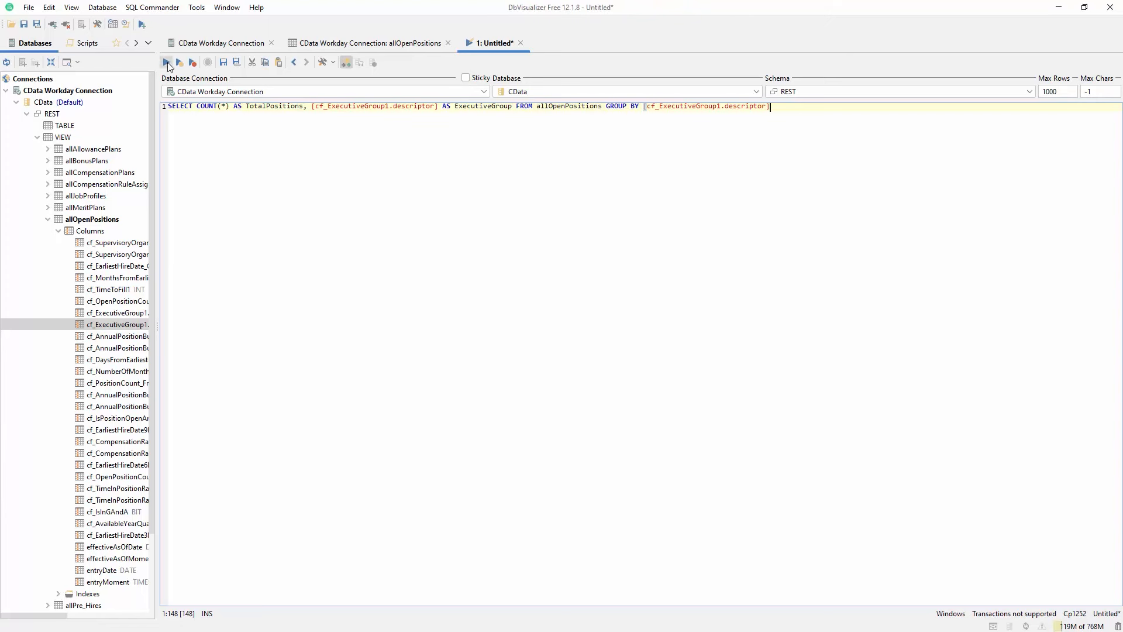